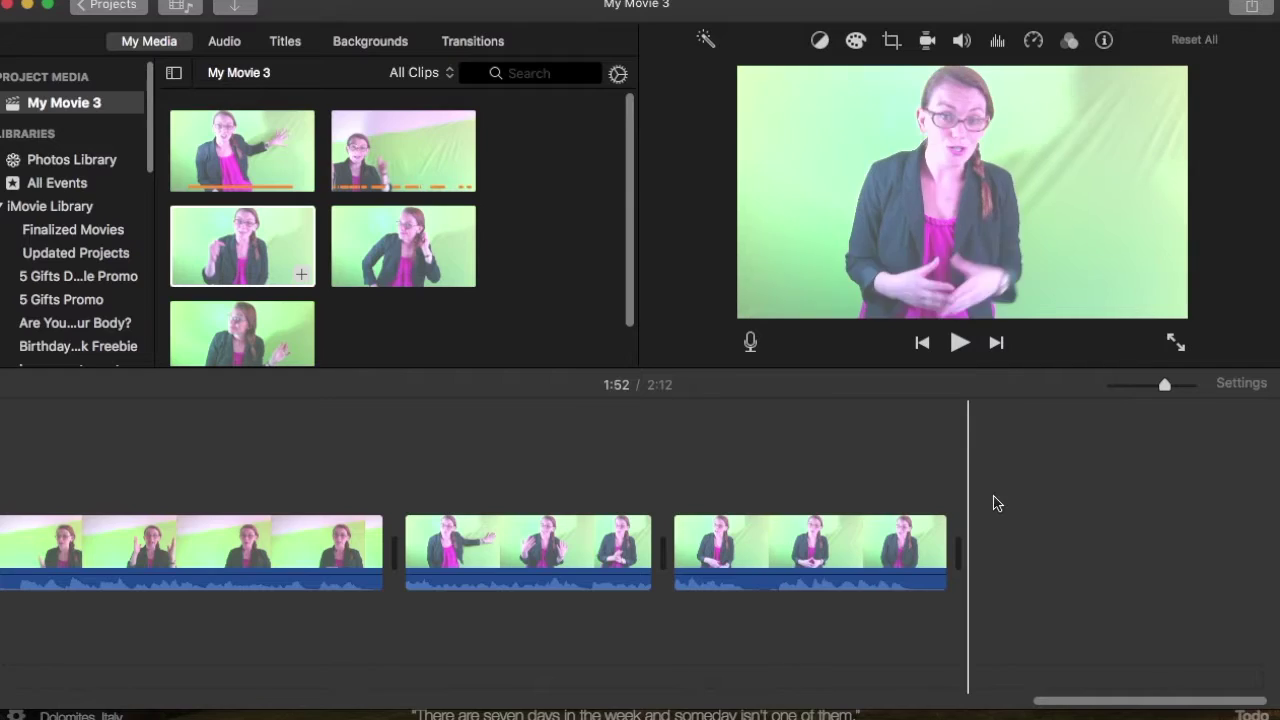
# Step: Scroll through the Google results for 'free video stock footage'
pyautogui.scroll(-2, 443, 360)
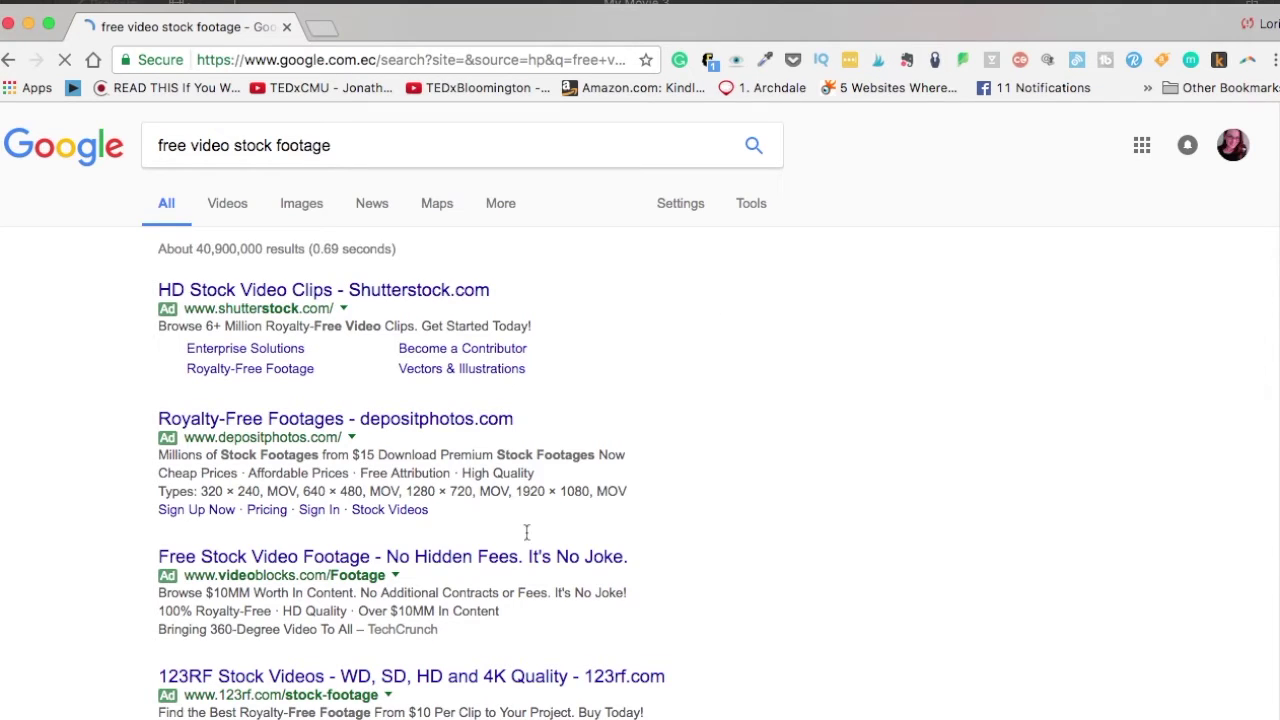
# Step: Download the free blurry office-workers video (Full HD mp4) from Pexels Videos' People category
pyautogui.scroll(-5, 540, 526)
pyautogui.scroll(-5, 554, 521)
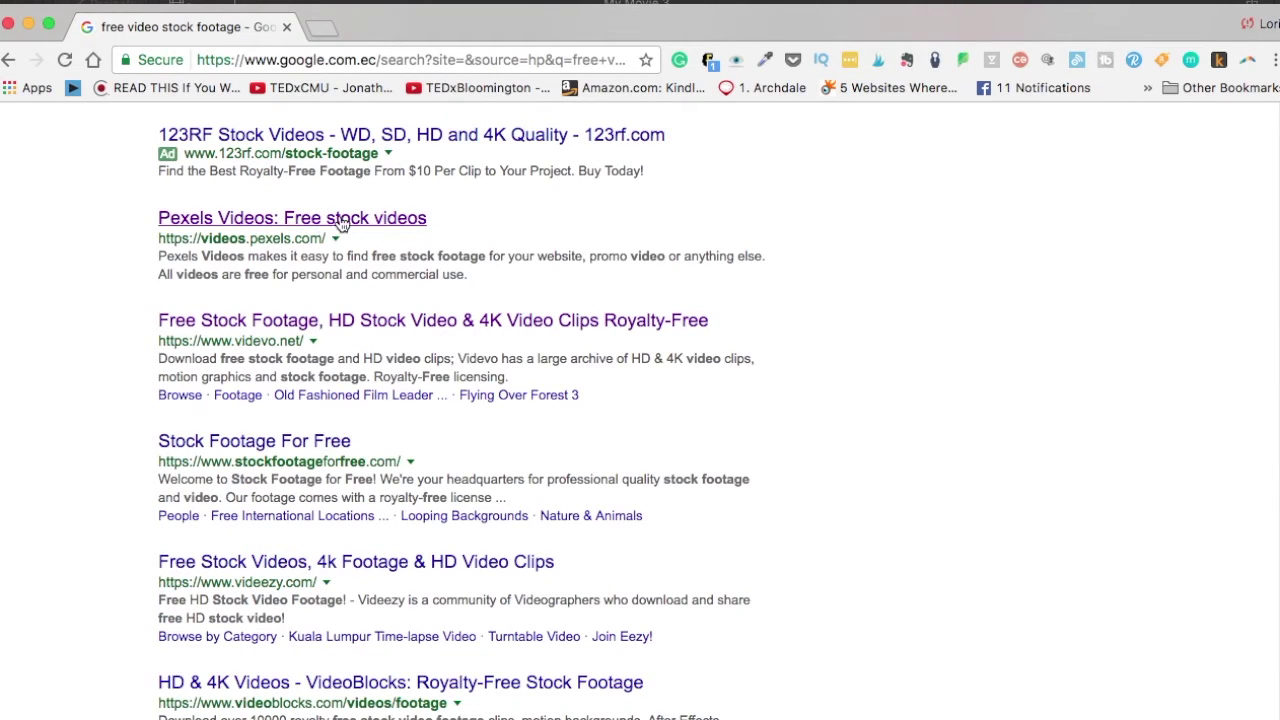
pyautogui.click(340, 222)
pyautogui.scroll(10, 968, 460)
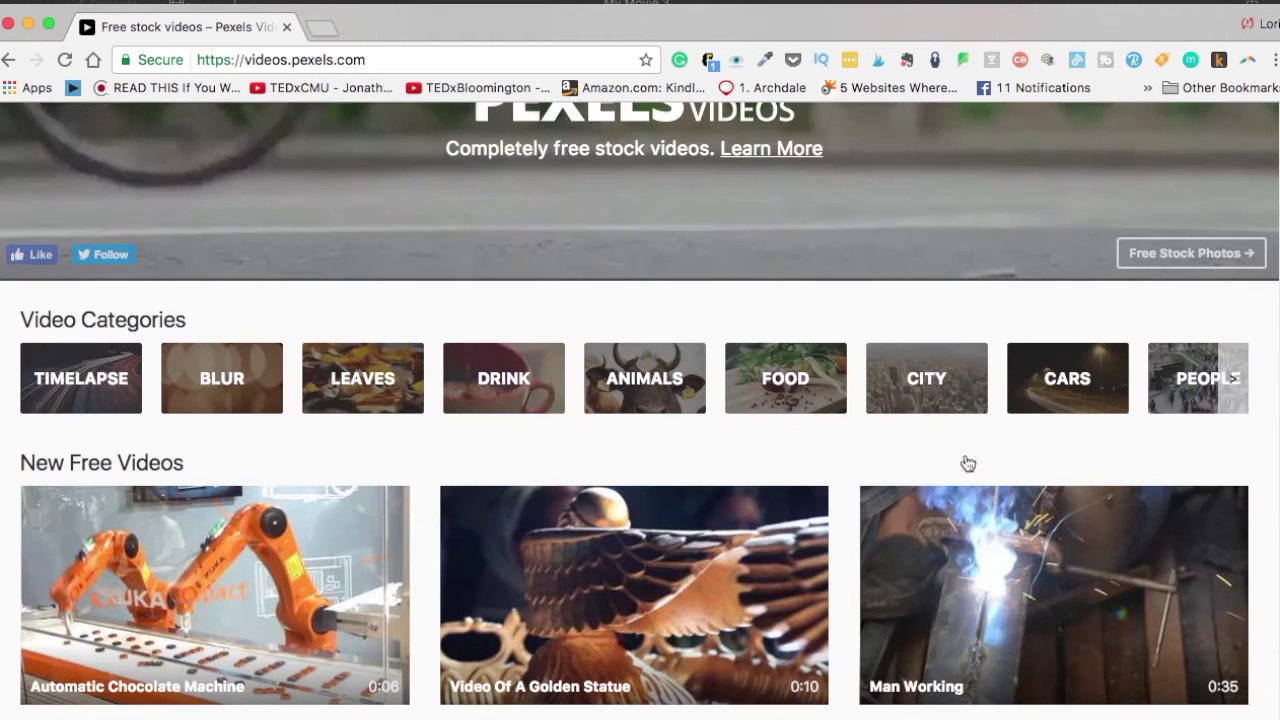
pyautogui.click(1190, 390)
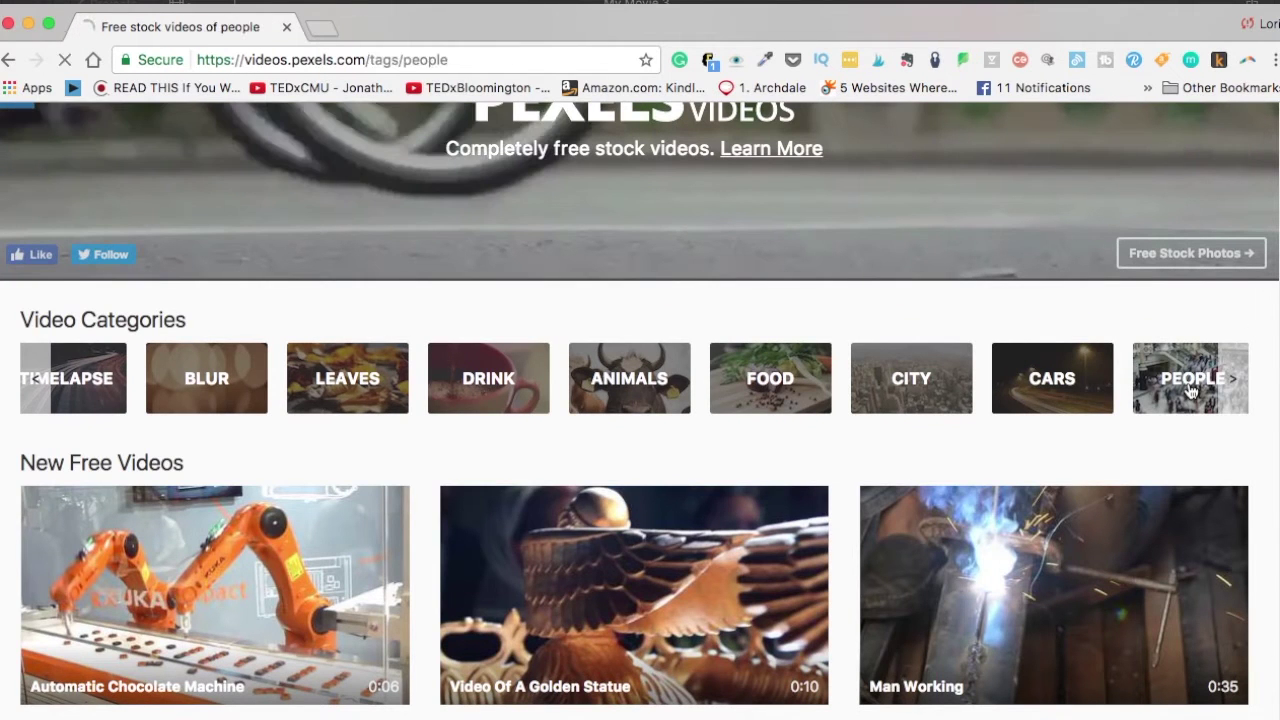
pyautogui.scroll(-7, 1040, 610)
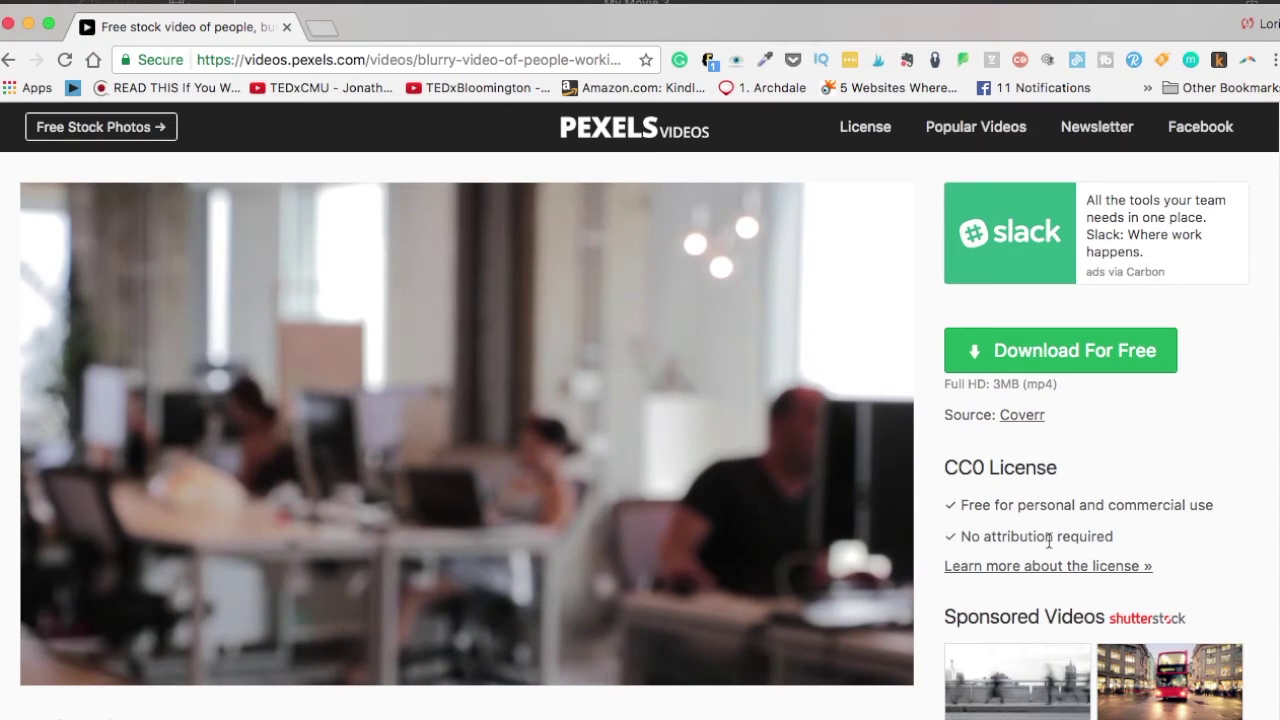
pyautogui.click(1013, 370)
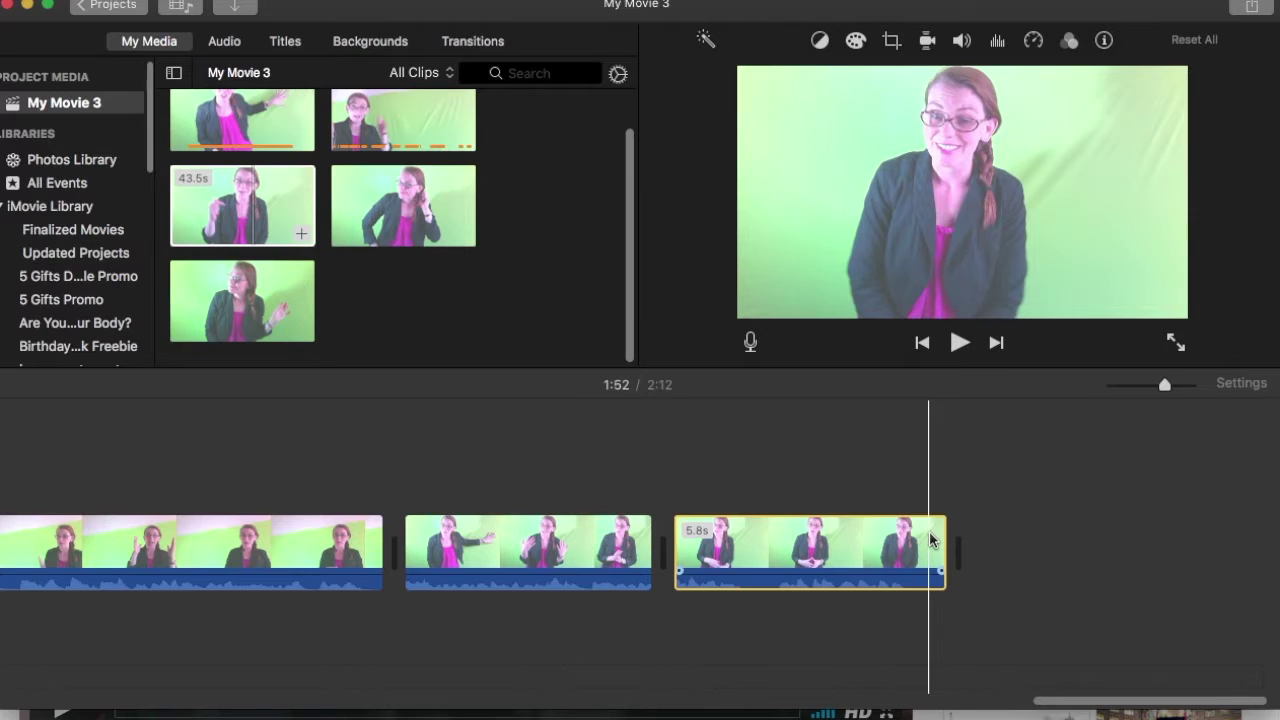
# Step: Import the downloaded blurry office mp4 into My Movie 3's project media
pyautogui.click(961, 42)
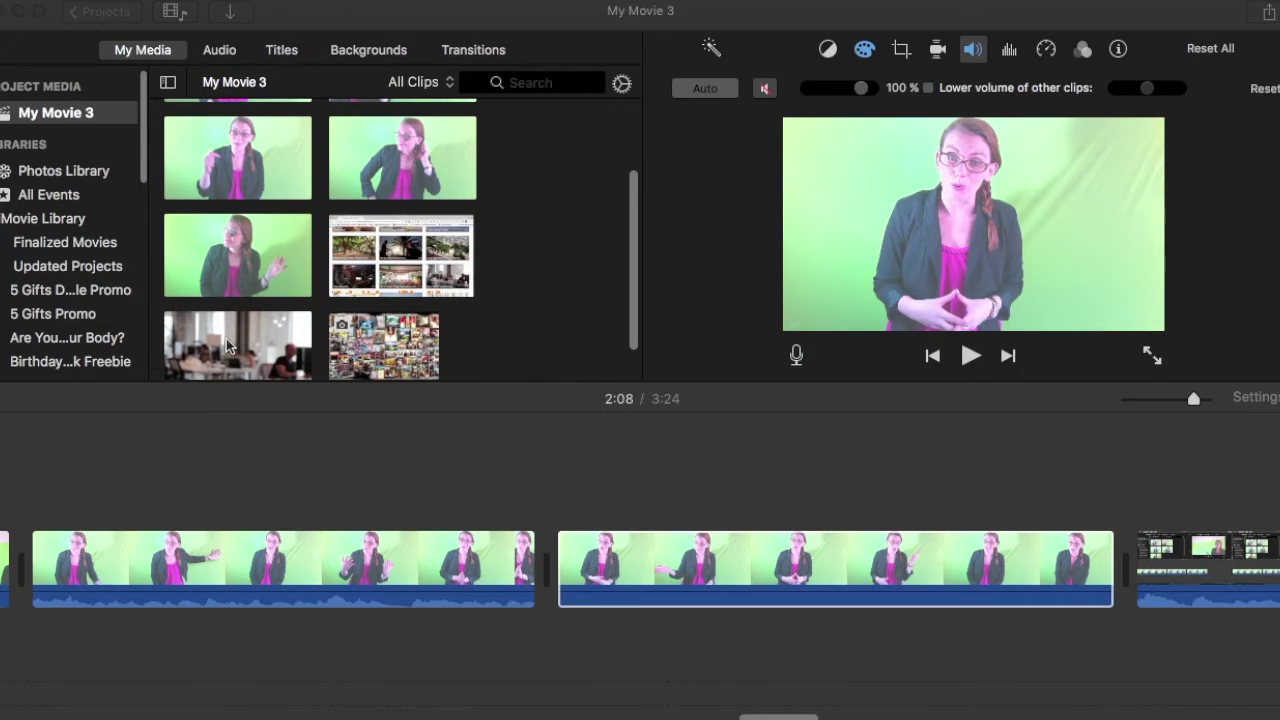
# Step: Add the blurry office video from project media into the timeline
pyautogui.moveTo(230, 342); pyautogui.dragTo(555, 587)
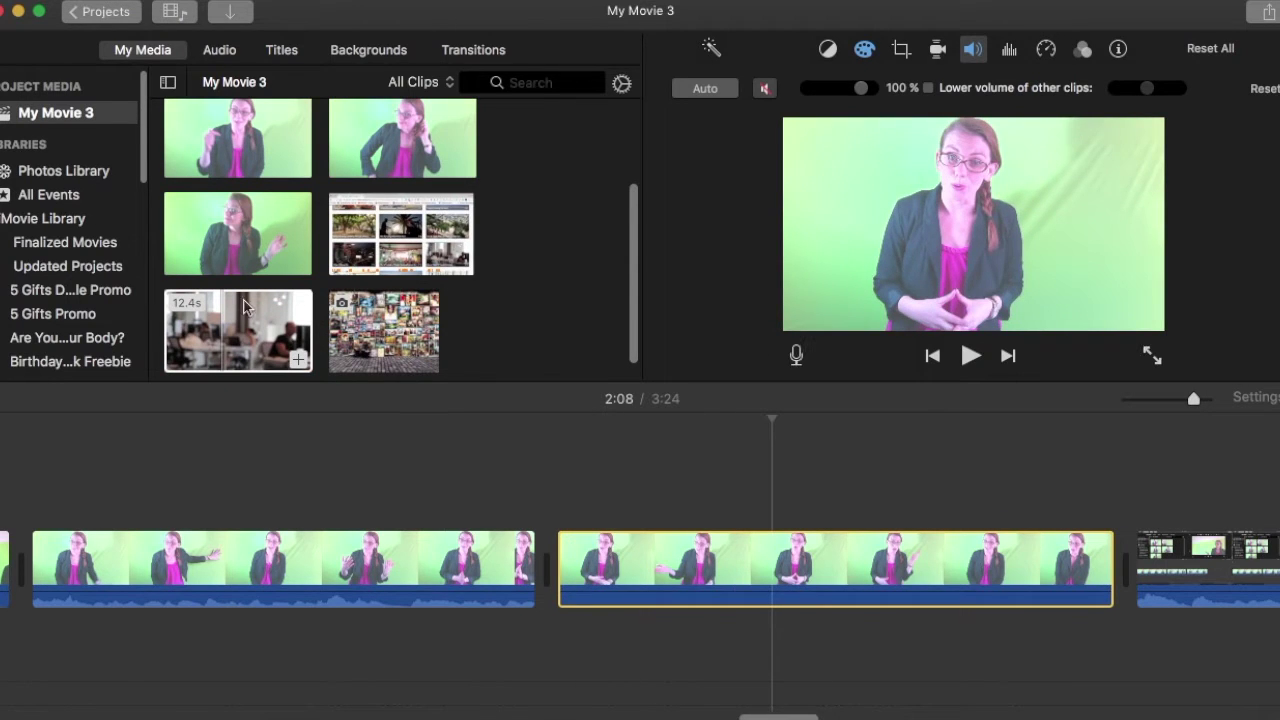
pyautogui.moveTo(243, 305)
pyautogui.mouseDown()
pyautogui.moveTo(380, 470)
pyautogui.moveTo(540, 572)
pyautogui.mouseUp()
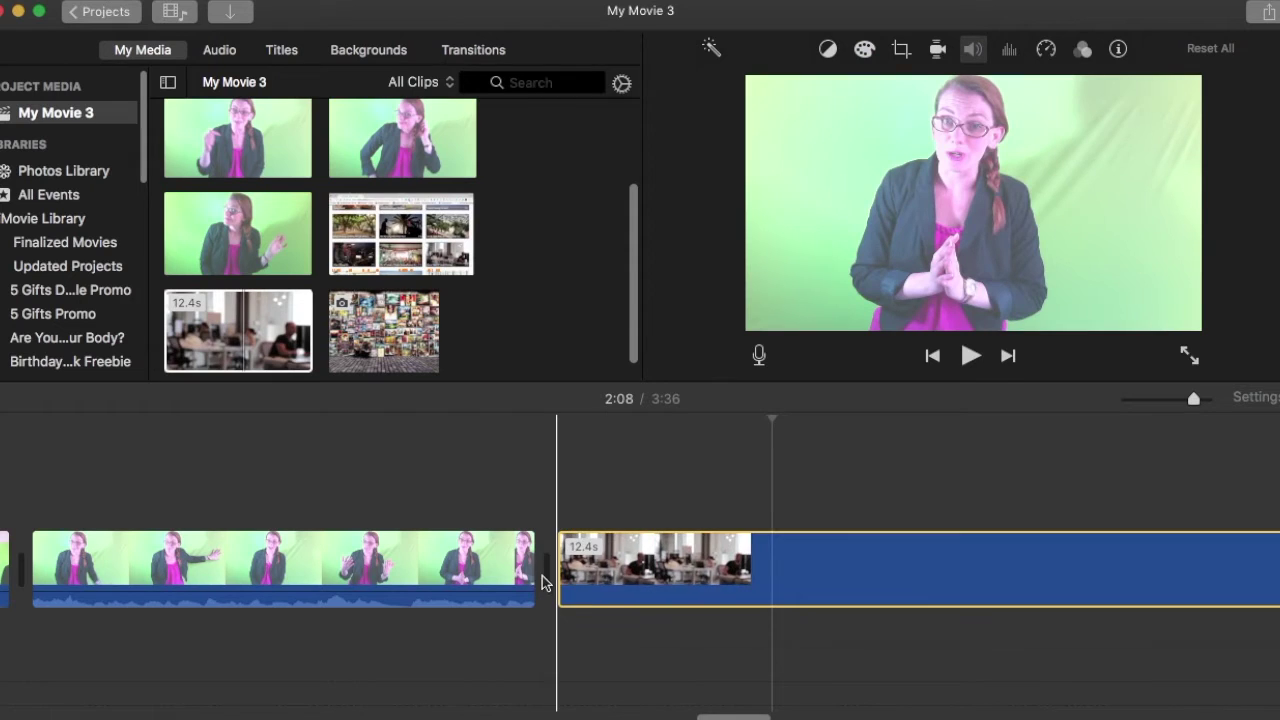
pyautogui.hscroll(10, 640, 568)
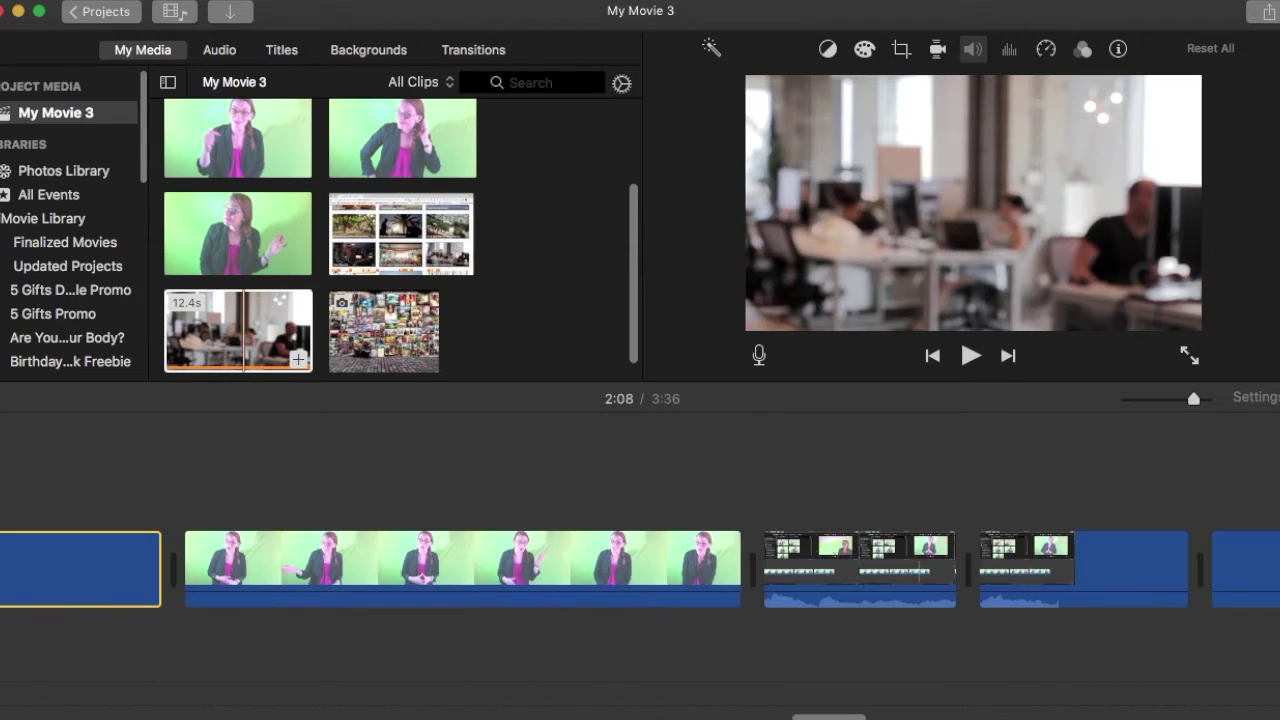
pyautogui.hscroll(-6, 869, 560)
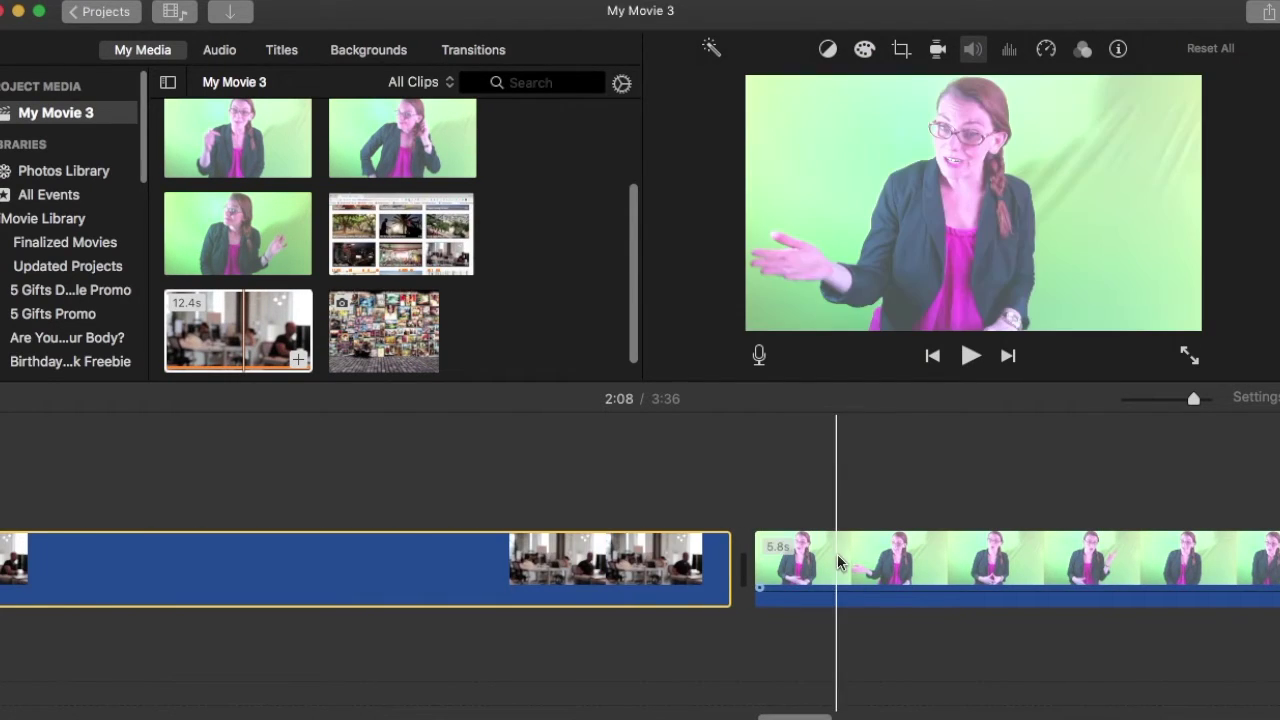
# Step: Stack the green-screen speaker clip above the office clip and trim both to 5.8s
pyautogui.moveTo(869, 535); pyautogui.dragTo(671, 447)
pyautogui.moveTo(433, 430); pyautogui.dragTo(160, 470)
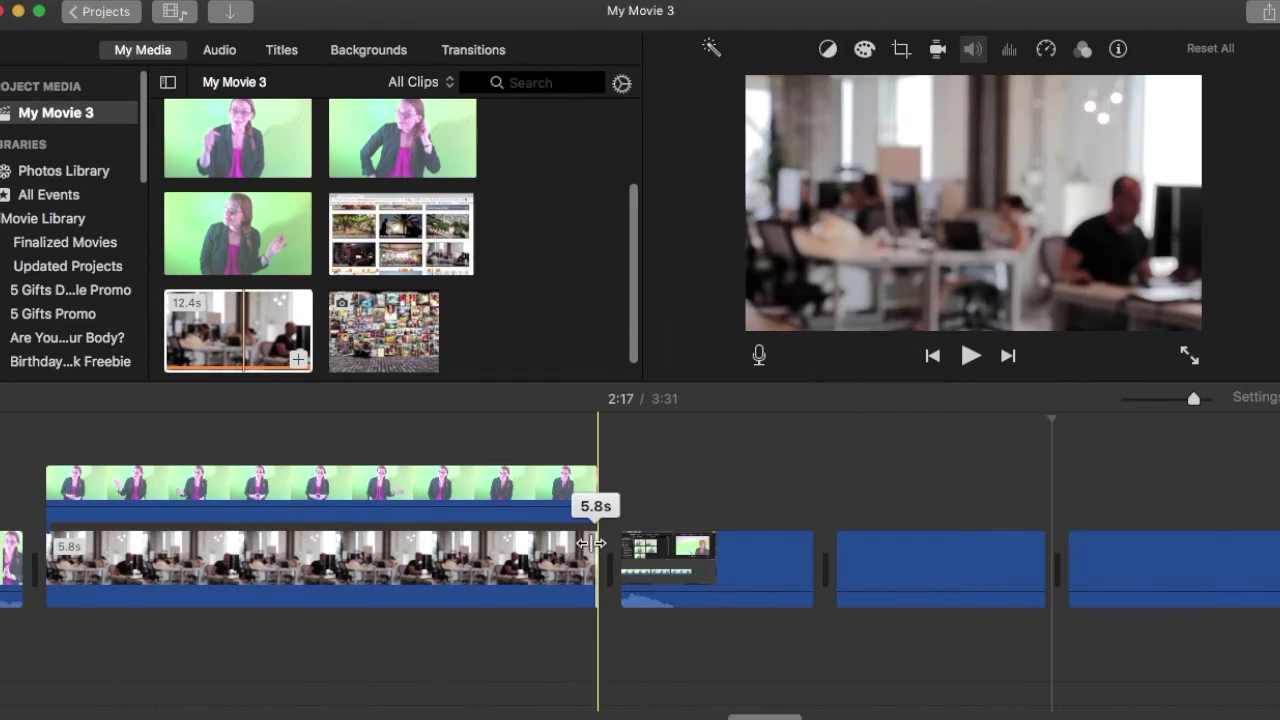
pyautogui.moveTo(592, 543); pyautogui.dragTo(592, 543)
pyautogui.hscroll(-5, 600, 540)
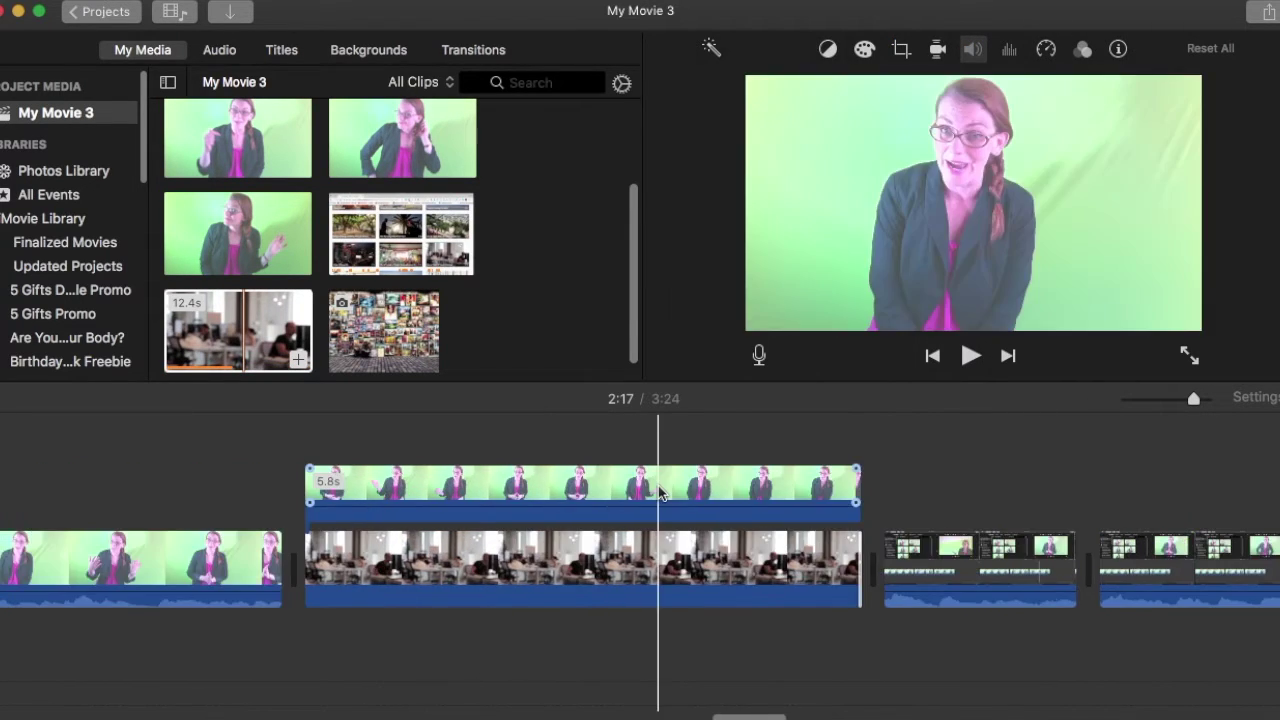
pyautogui.click(658, 490)
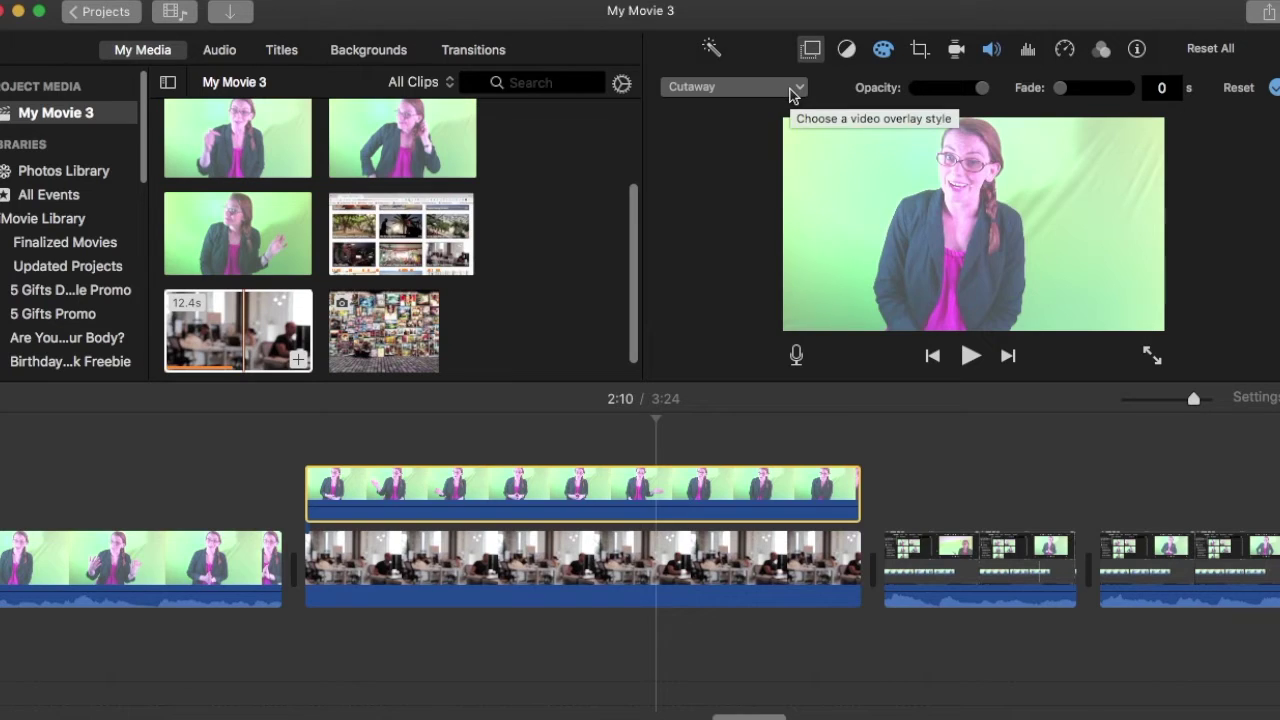
# Step: Set the speaker clip's overlay to Green/Blue Screen and play back the keyed result
pyautogui.click(795, 91)
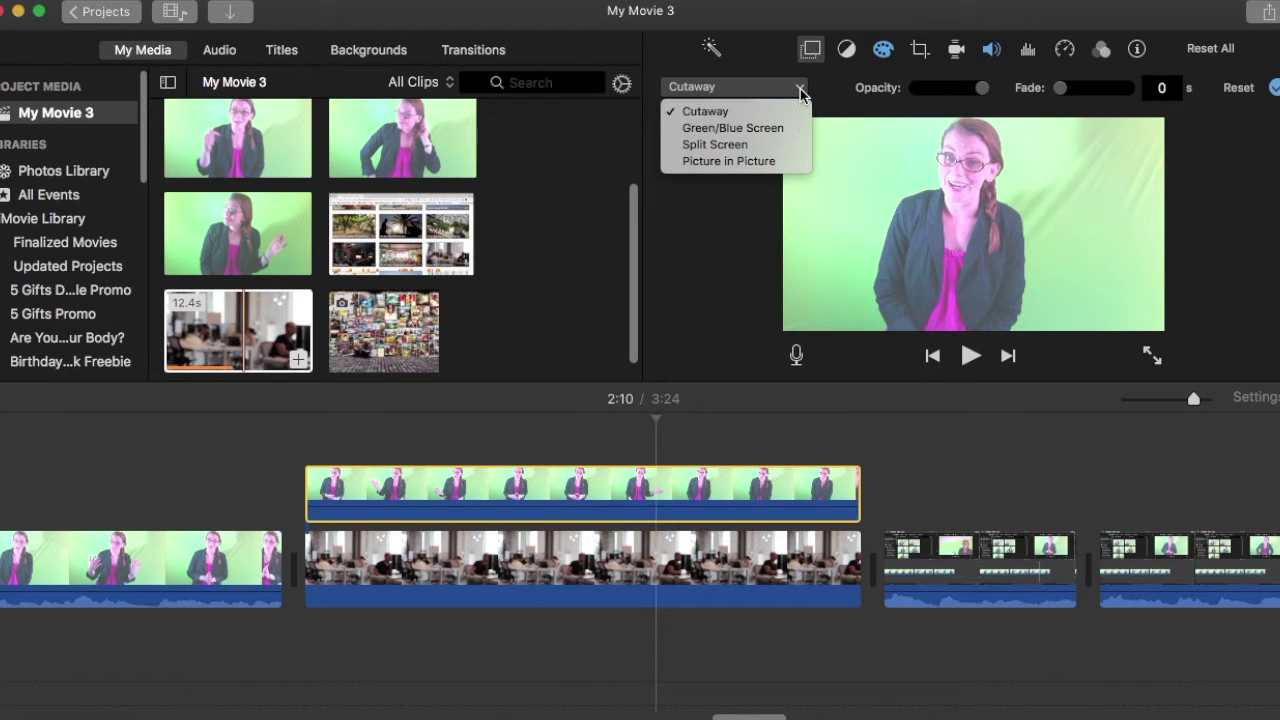
pyautogui.click(761, 133)
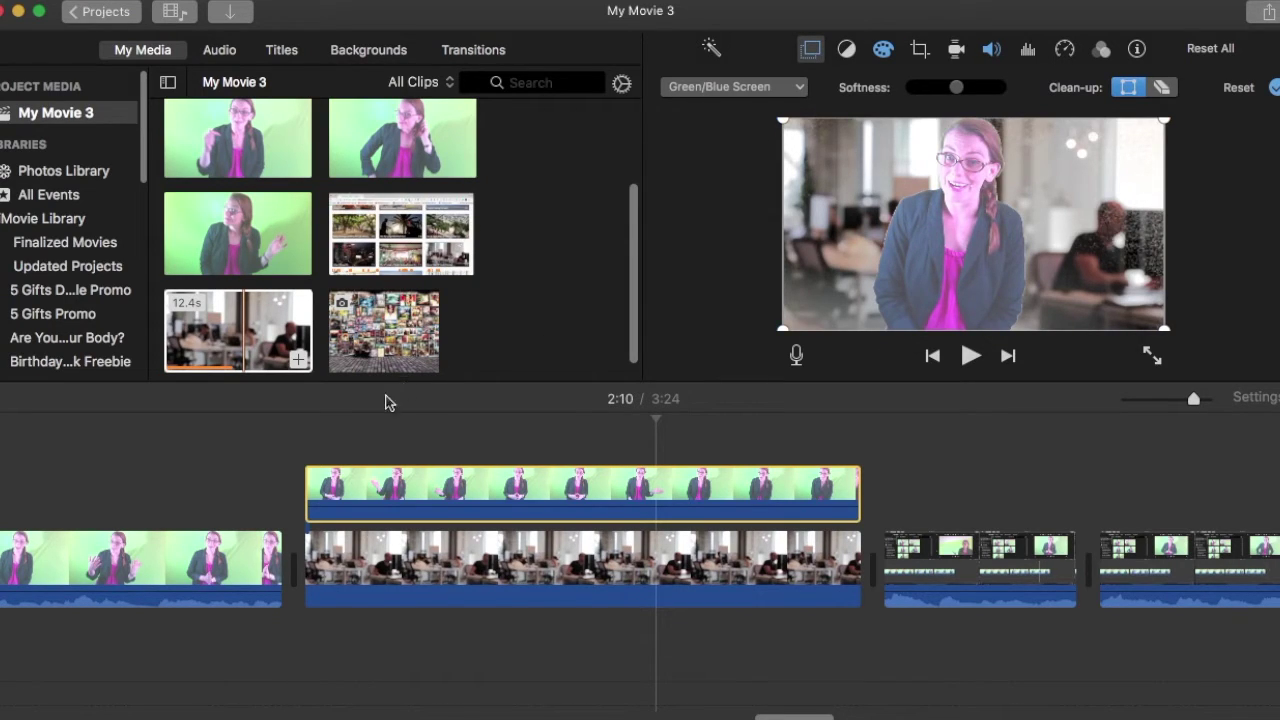
pyautogui.press('Down')
pyautogui.press('space')
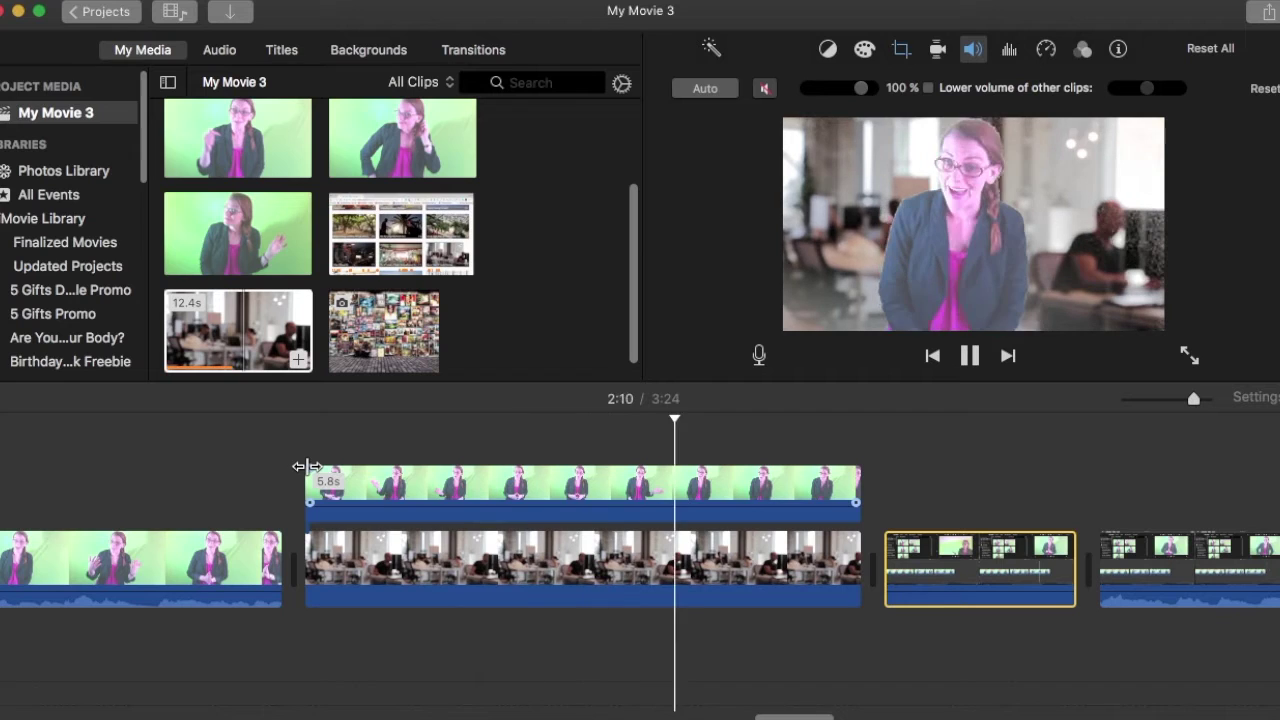
pyautogui.click(790, 570)
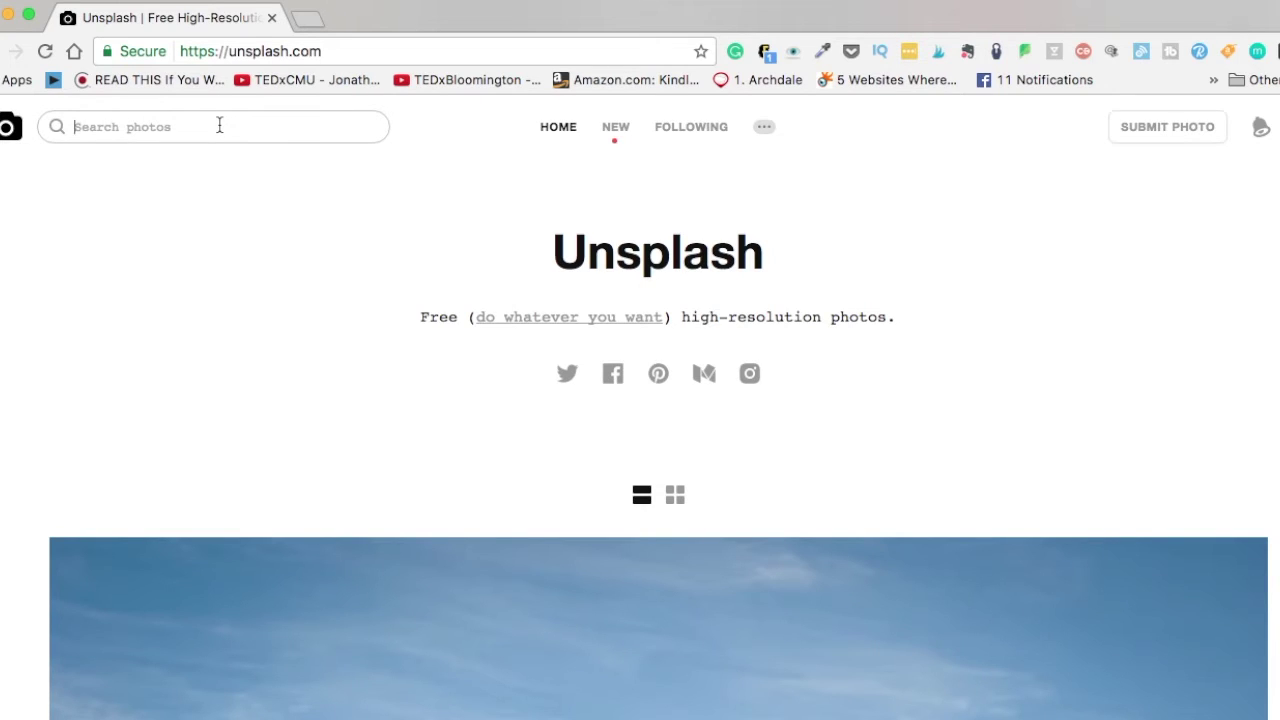
# Step: Search Unsplash for 'brick', browse the results, then search for 'art' instead
pyautogui.write('bi')
pyautogui.press('Return')
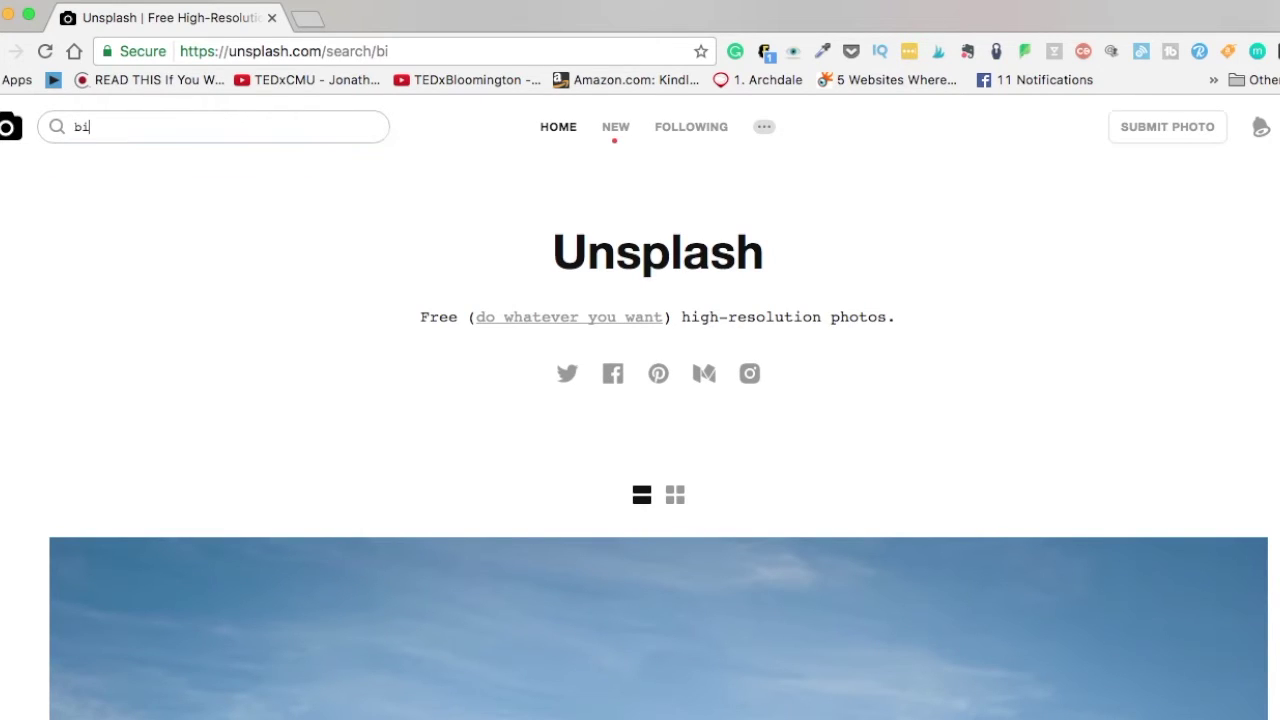
pyautogui.press('BackSpace')
pyautogui.write('rick')
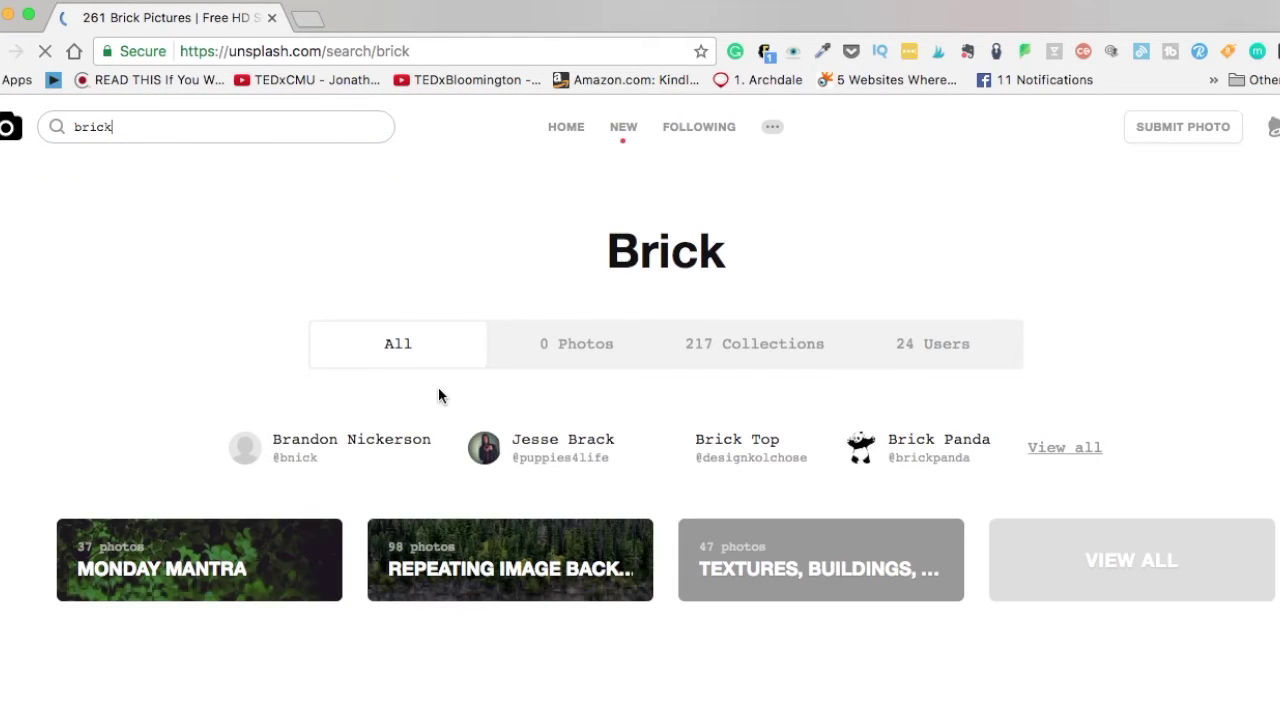
pyautogui.scroll(-3, 432, 366)
pyautogui.scroll(-2, 432, 366)
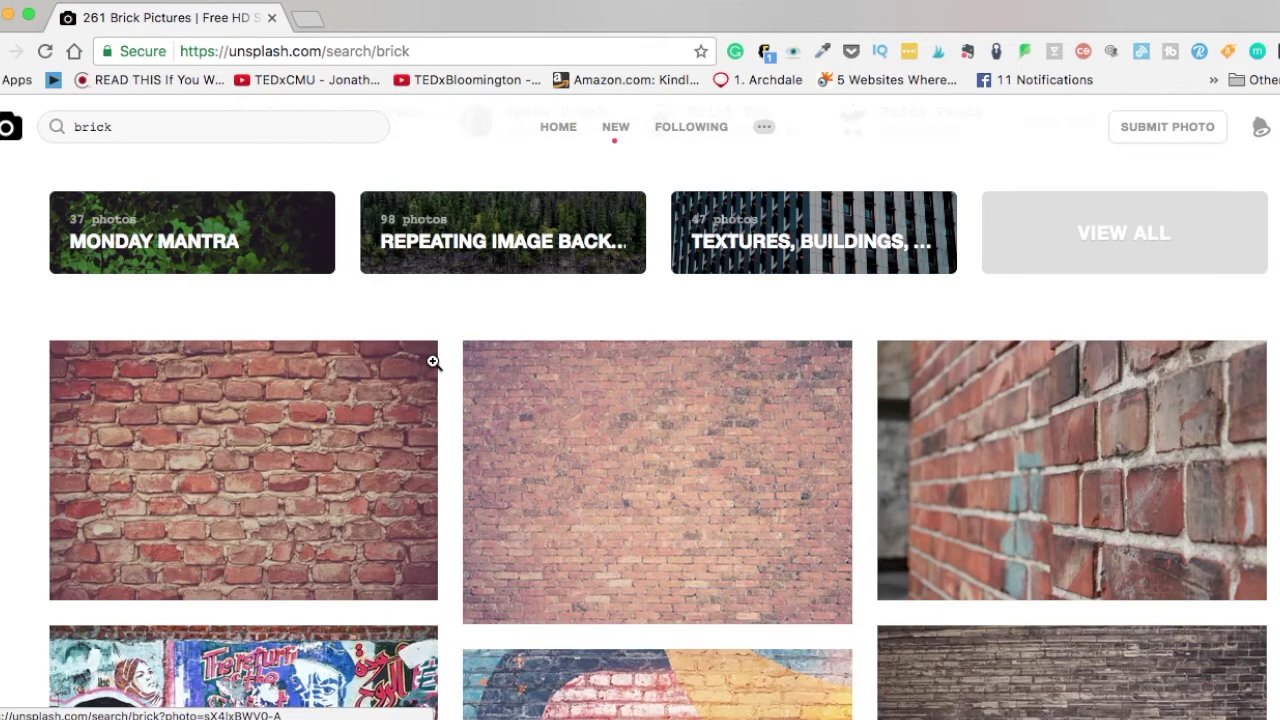
pyautogui.scroll(-1, 377, 492)
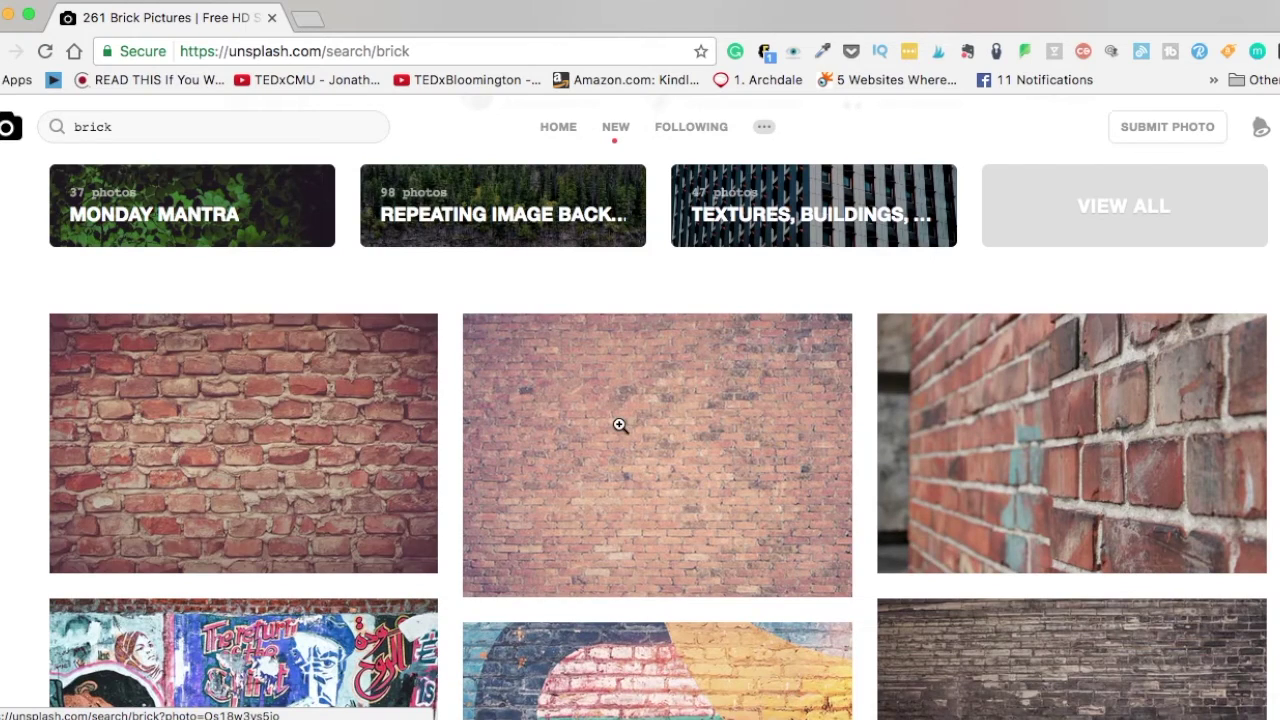
pyautogui.scroll(-4, 619, 425)
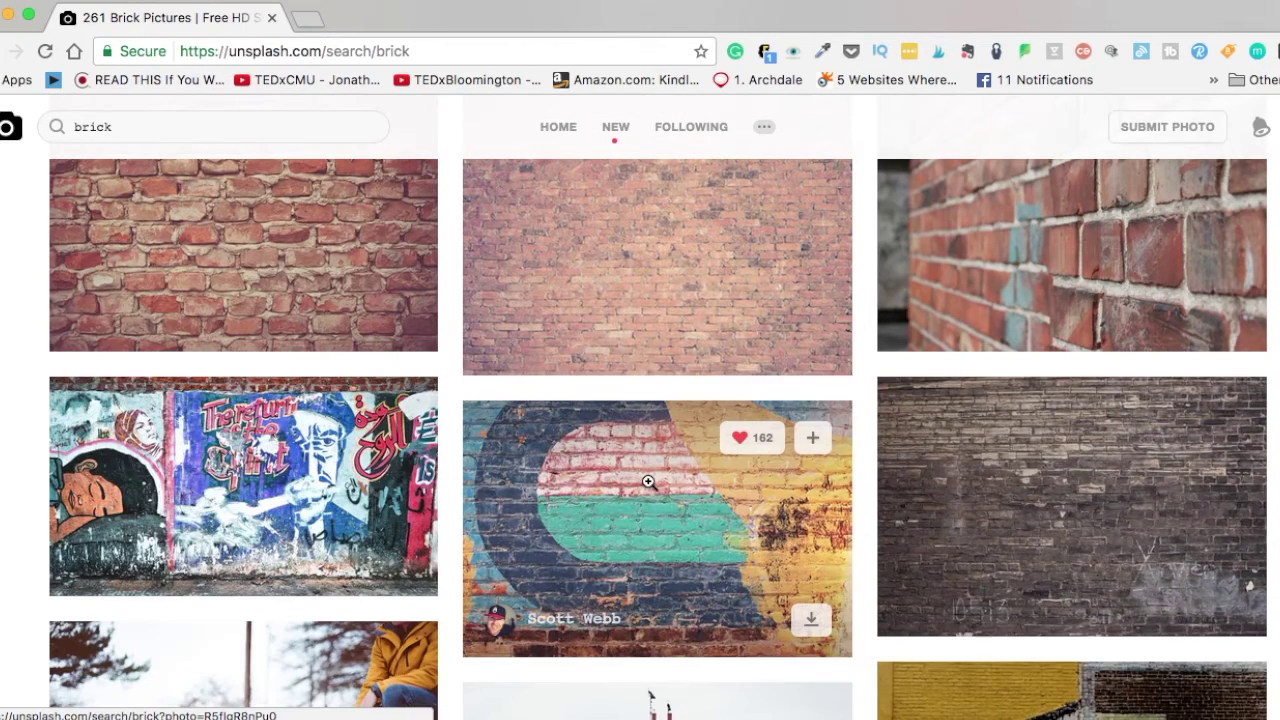
pyautogui.scroll(7, 648, 482)
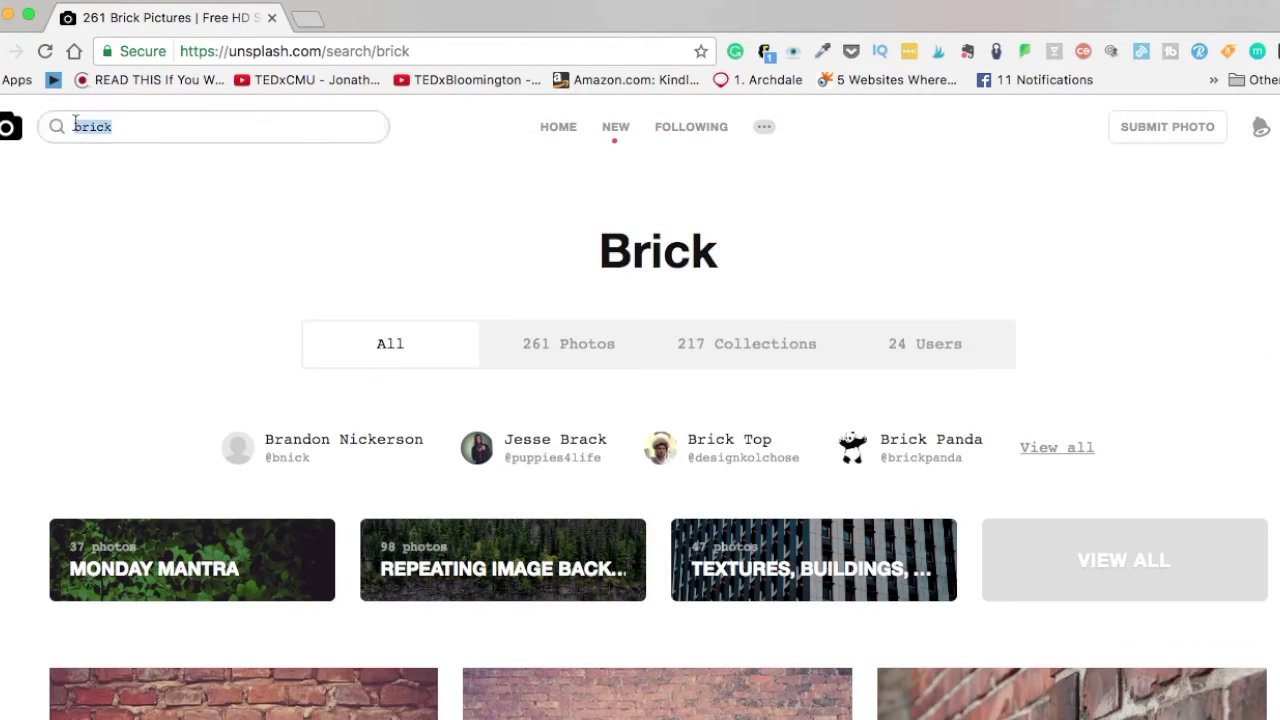
pyautogui.write('art')
pyautogui.press('Return')
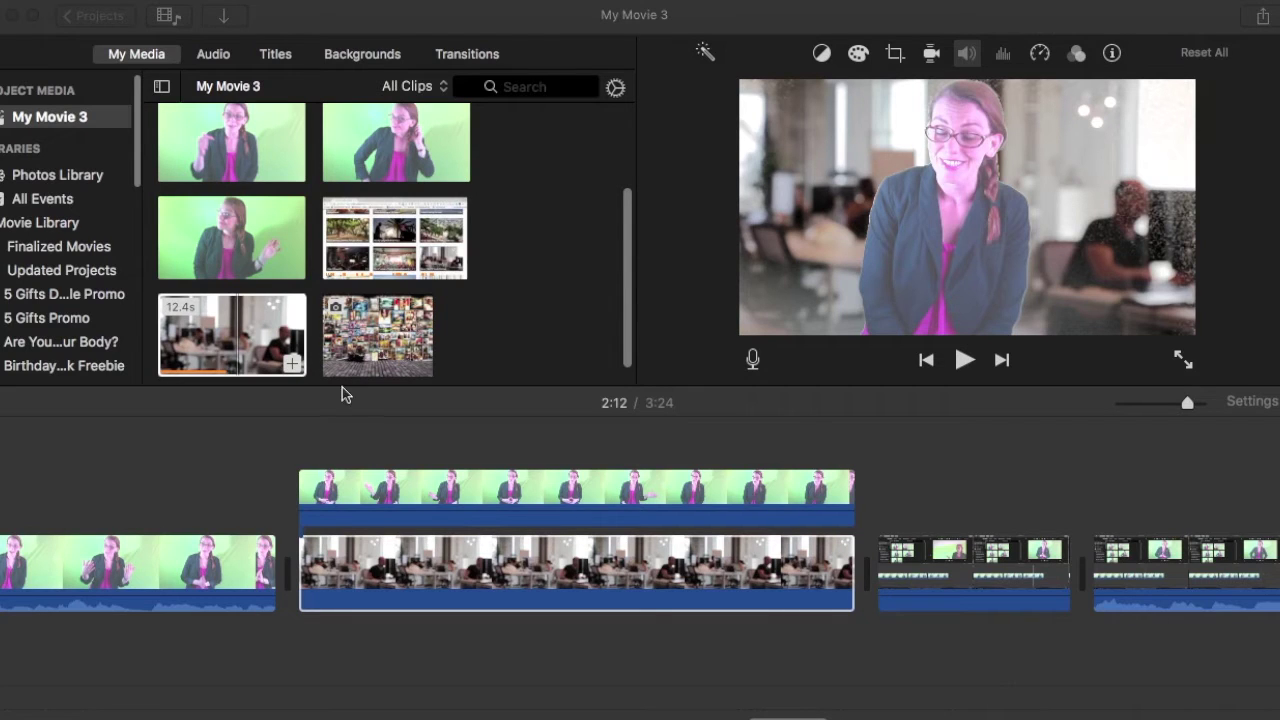
# Step: Place the art-wall photo beneath the green-screen clip and lengthen it to 5.8 seconds
pyautogui.moveTo(378, 335); pyautogui.dragTo(290, 591)
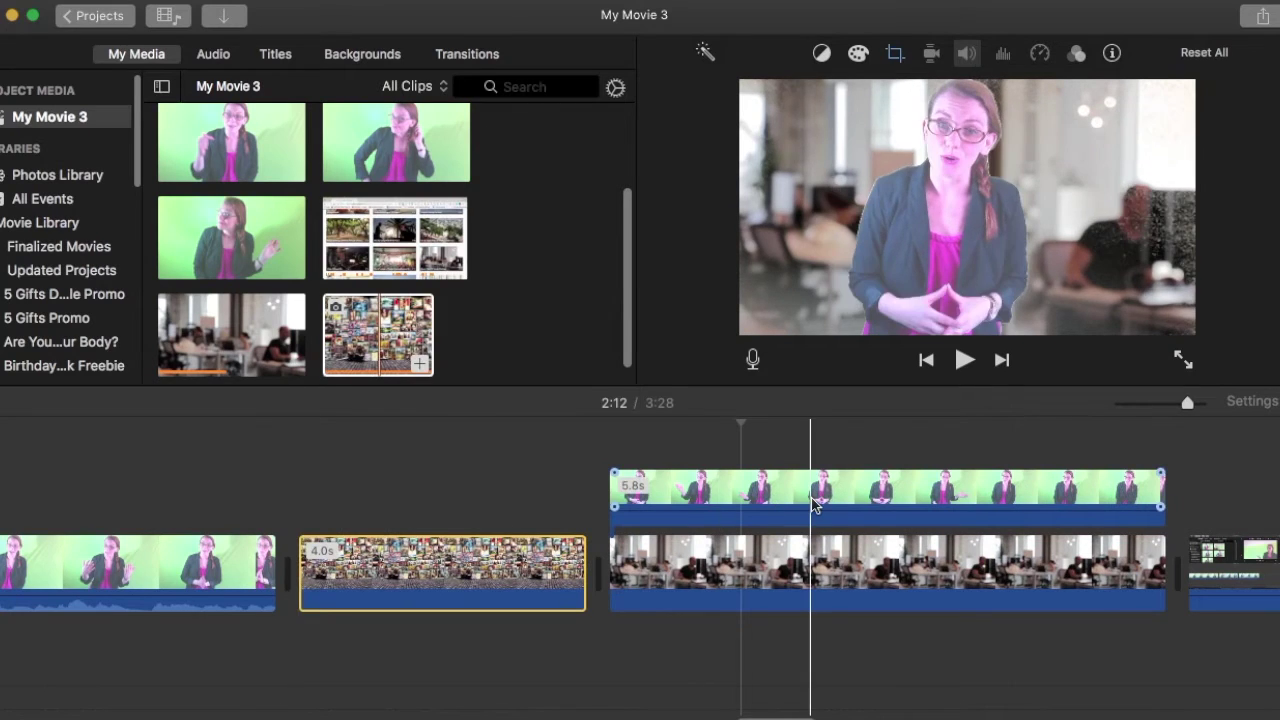
pyautogui.moveTo(815, 505); pyautogui.dragTo(487, 508)
pyautogui.click(570, 565)
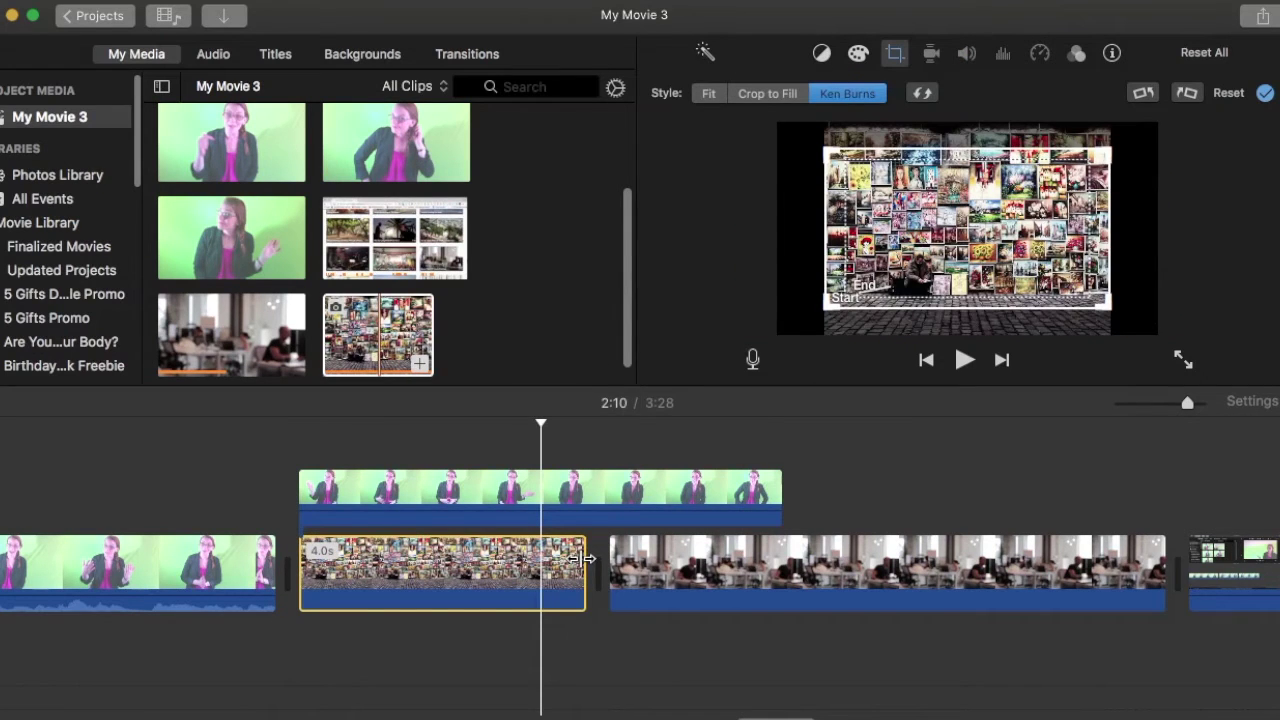
pyautogui.moveTo(582, 559); pyautogui.dragTo(708, 583)
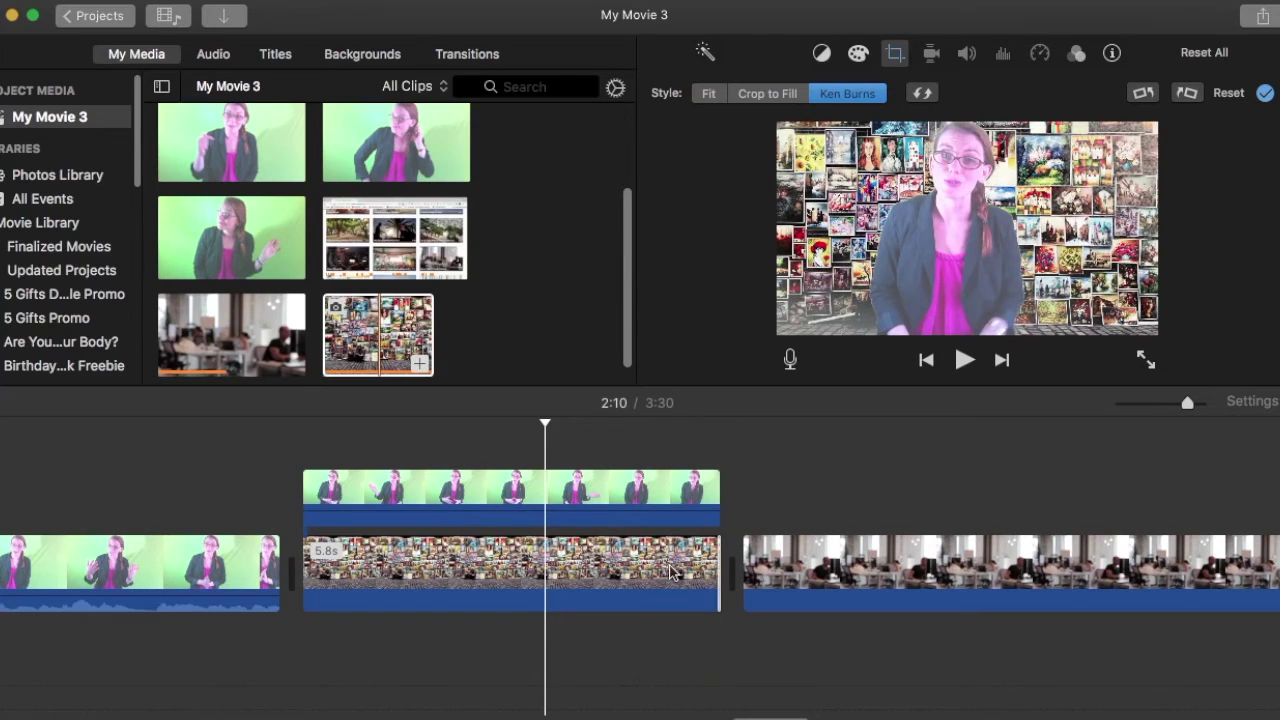
# Step: Set the art photo to Crop to Fill, framing the lower part of the collage
pyautogui.click(511, 570)
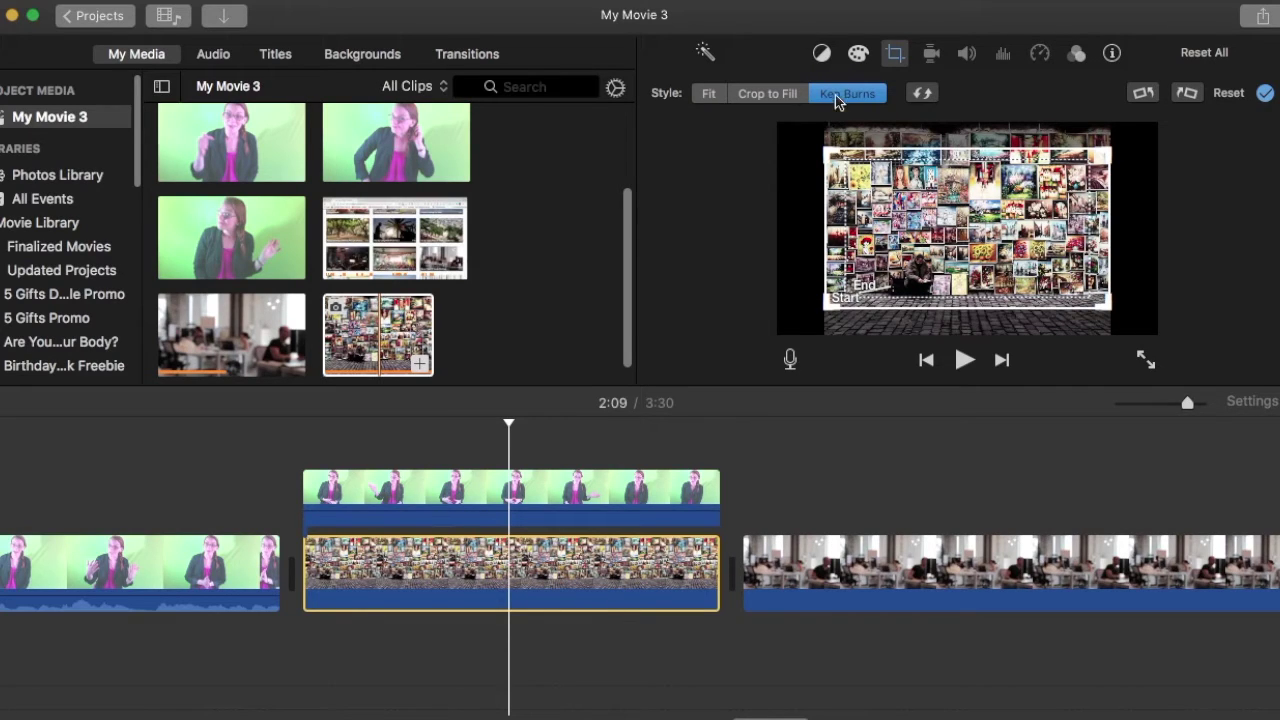
pyautogui.click(714, 95)
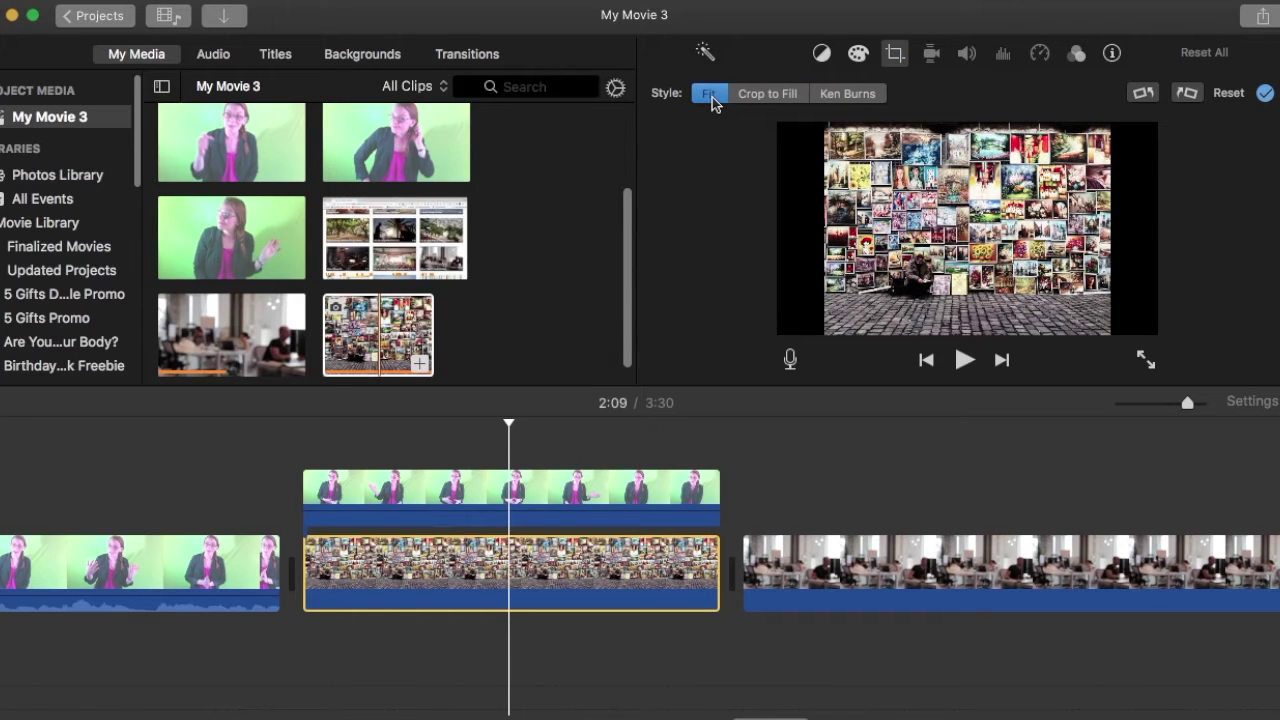
pyautogui.click(751, 95)
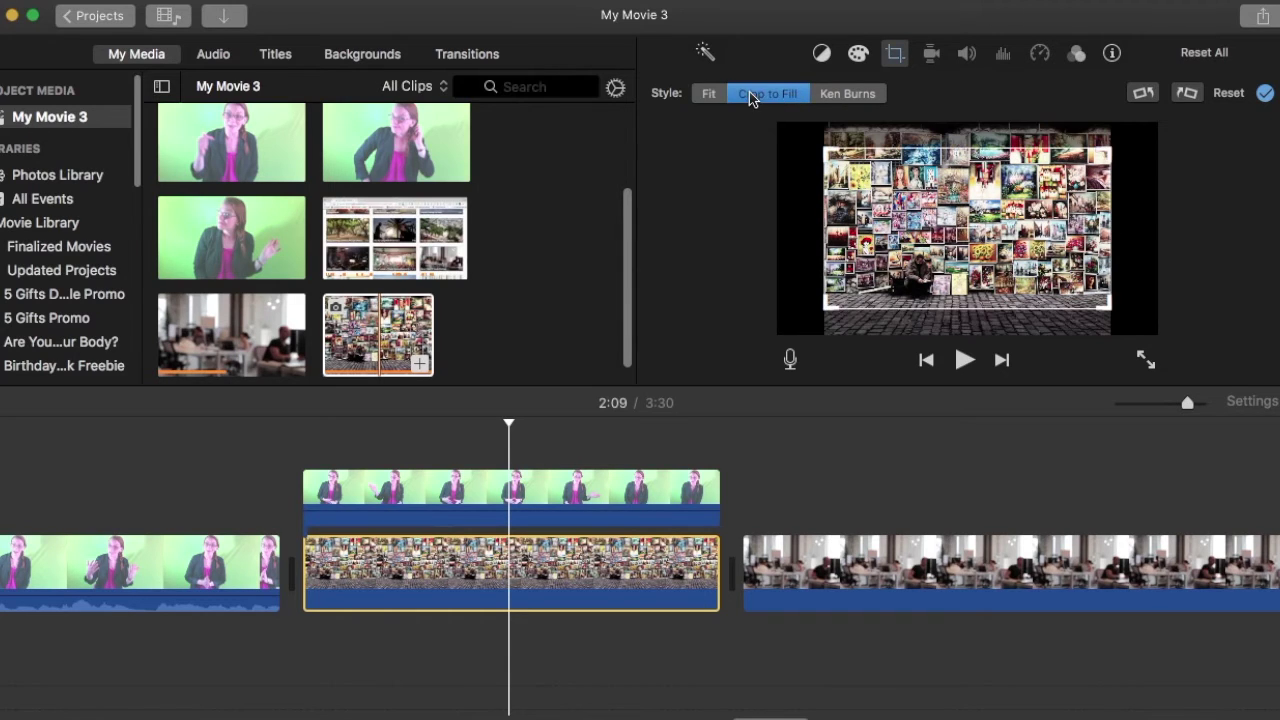
pyautogui.moveTo(1007, 226); pyautogui.dragTo(1010, 243)
pyautogui.click(575, 495)
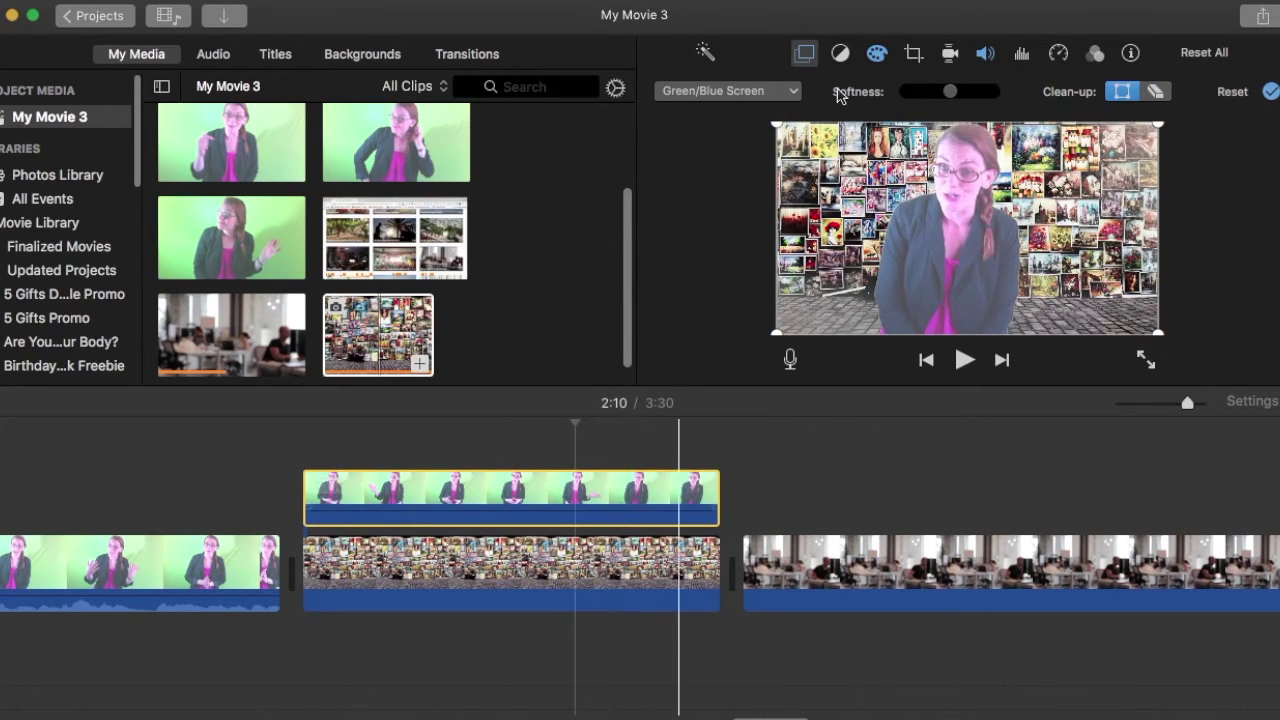
pyautogui.click(797, 91)
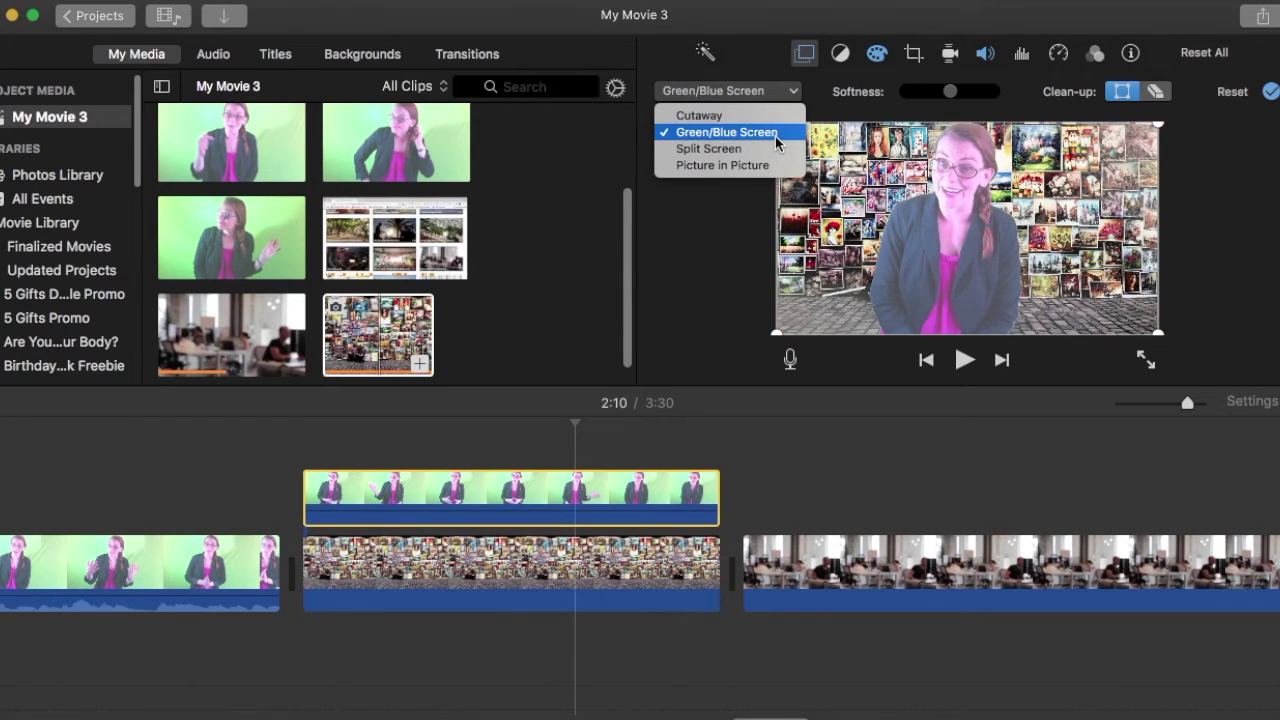
pyautogui.click(290, 449)
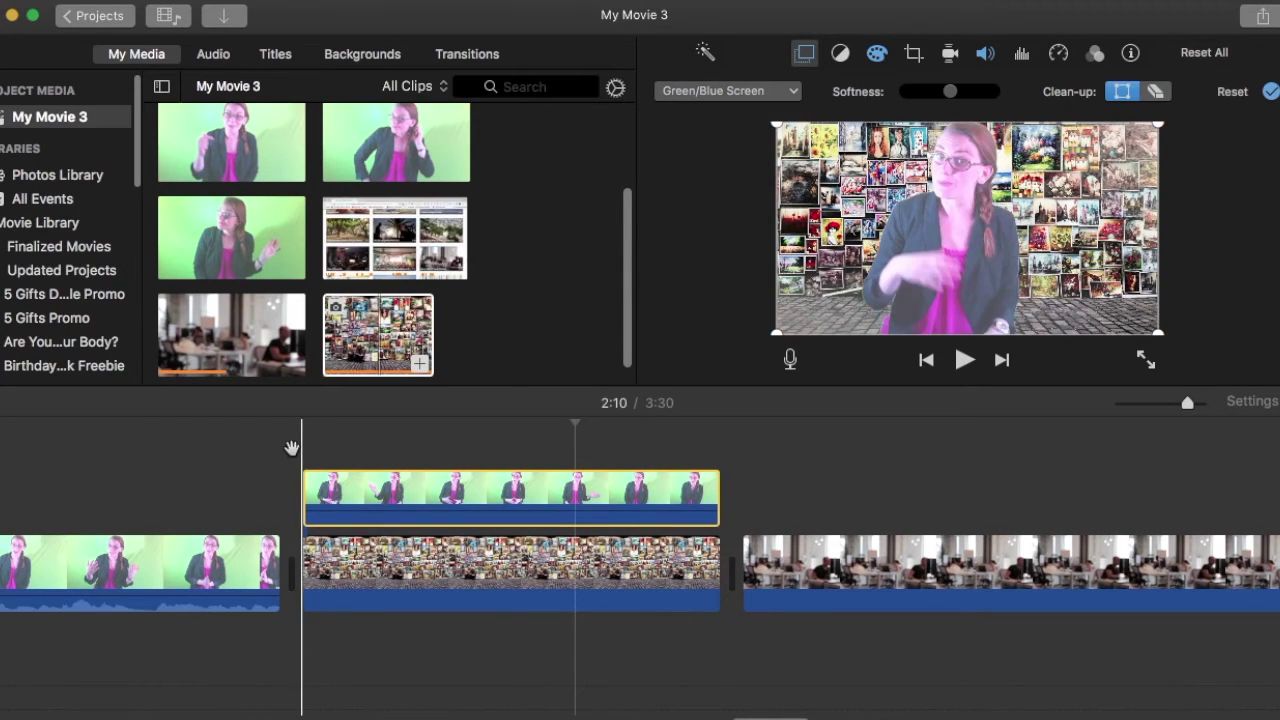
pyautogui.press('space')
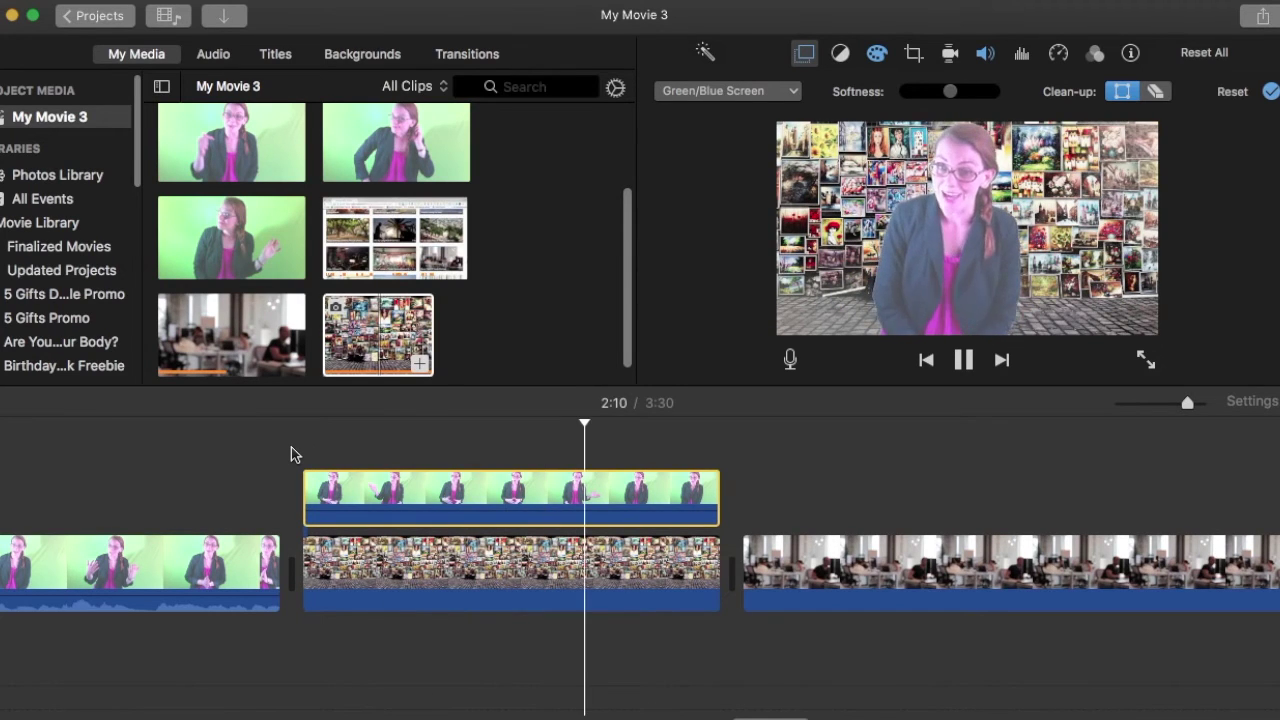
pyautogui.click(523, 565)
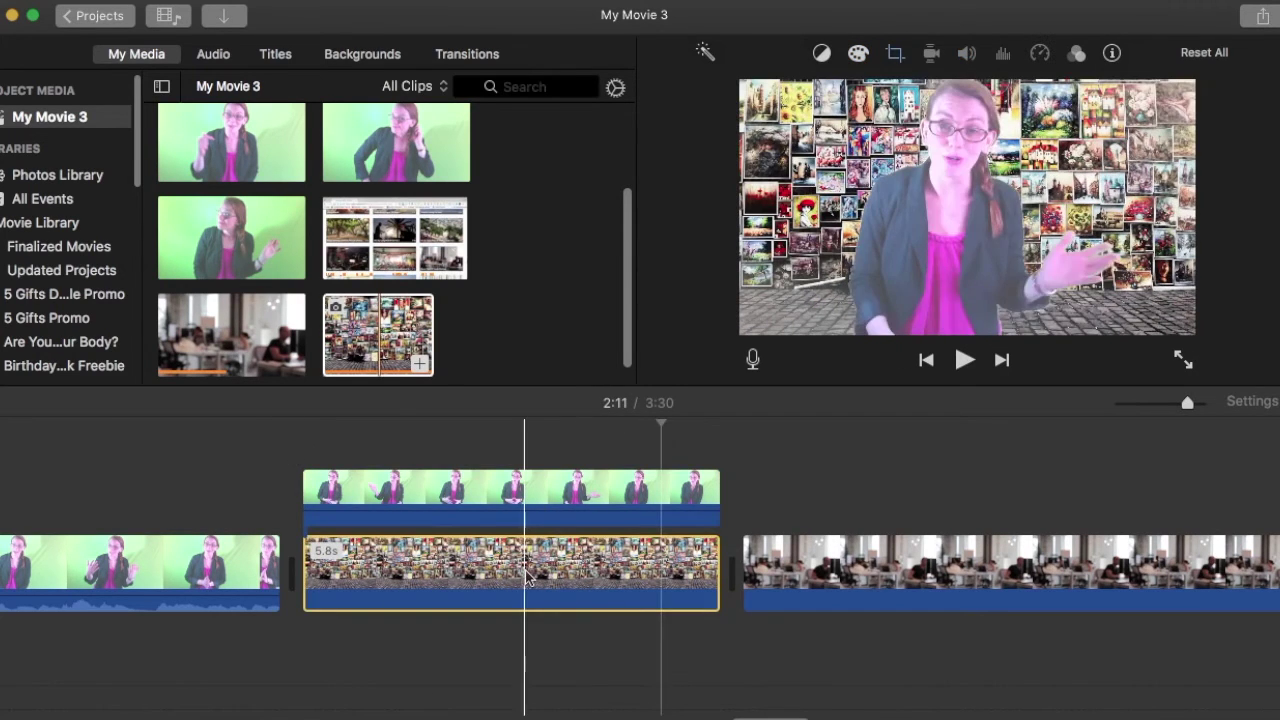
# Step: Apply Ken Burns to the art-wall photo and reposition its start frame on the collage
pyautogui.click(591, 565)
pyautogui.press('c')
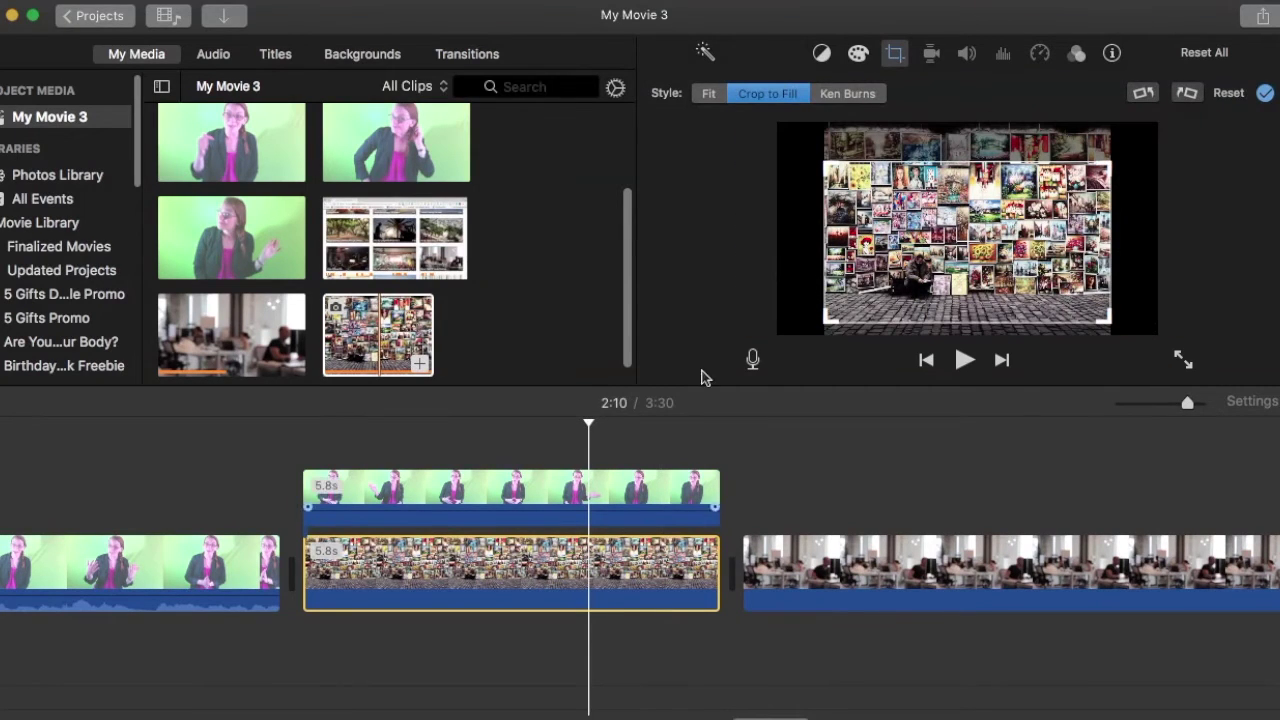
pyautogui.click(847, 93)
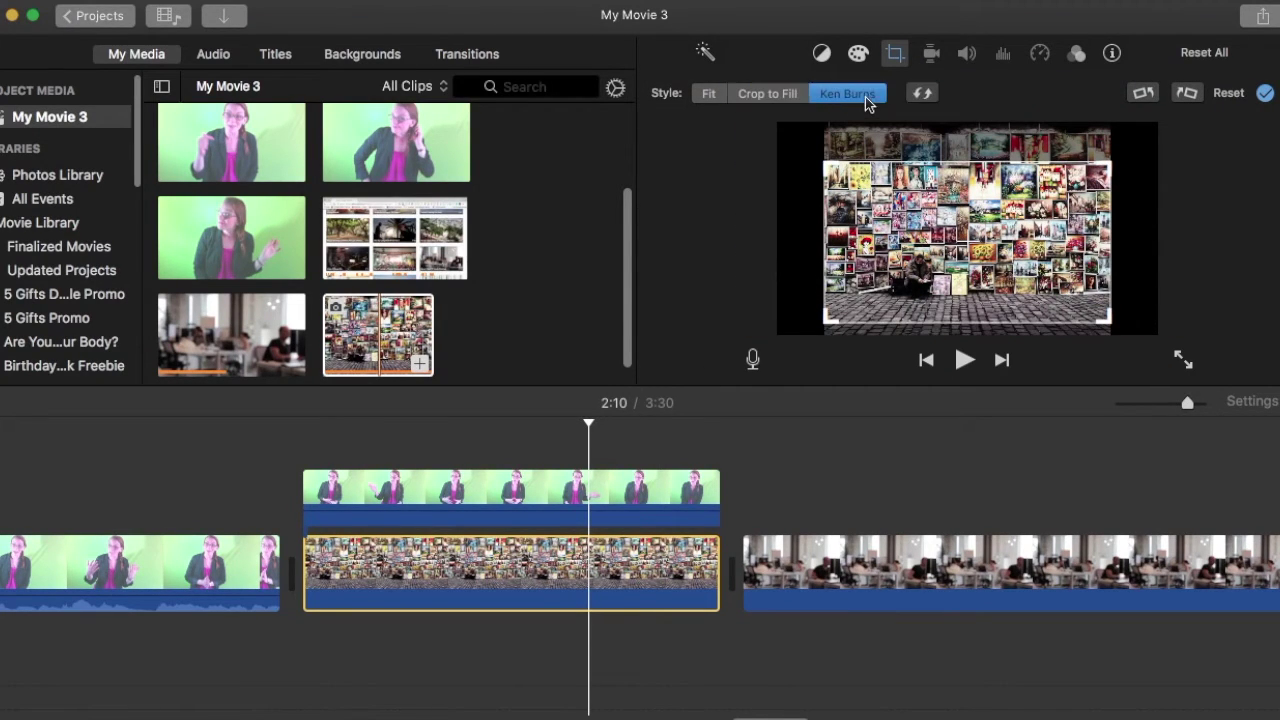
pyautogui.moveTo(1066, 200); pyautogui.dragTo(1073, 178)
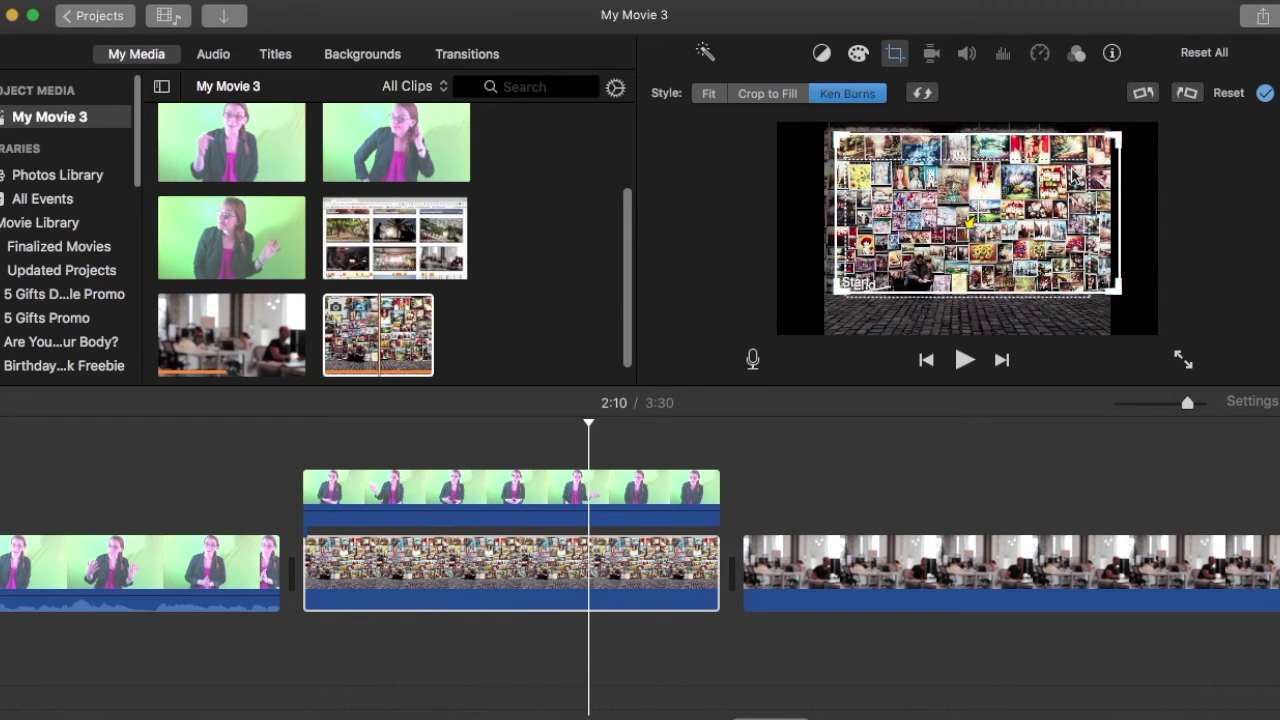
pyautogui.moveTo(905, 240); pyautogui.dragTo(837, 275)
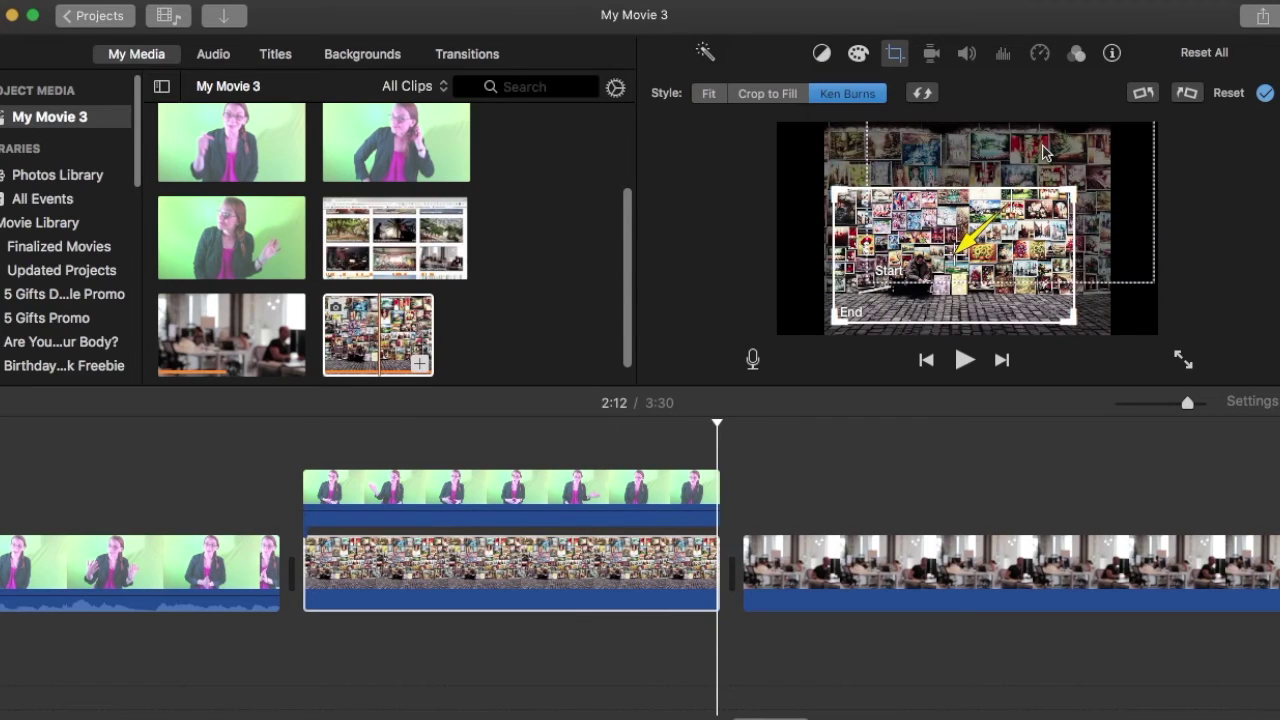
# Step: Move the Ken Burns end frame down and left, then preview the pan behind the speaker
pyautogui.moveTo(1045, 153); pyautogui.dragTo(1005, 157)
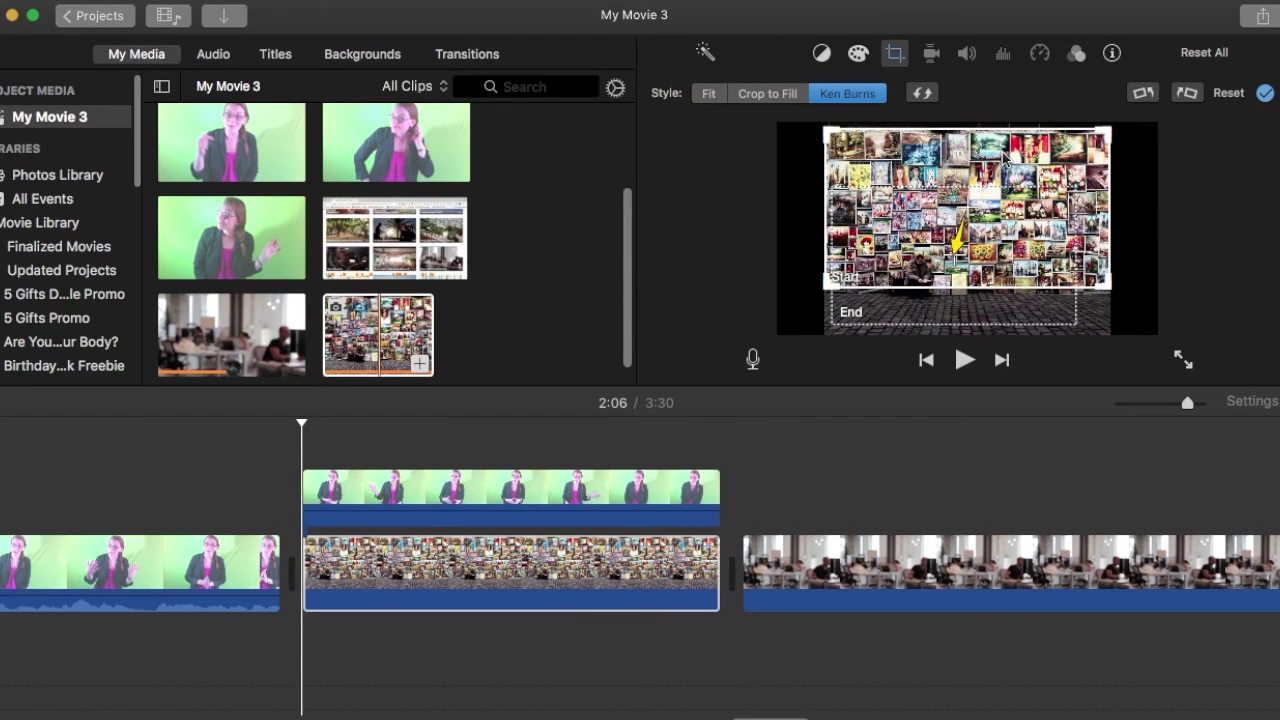
pyautogui.click(850, 312)
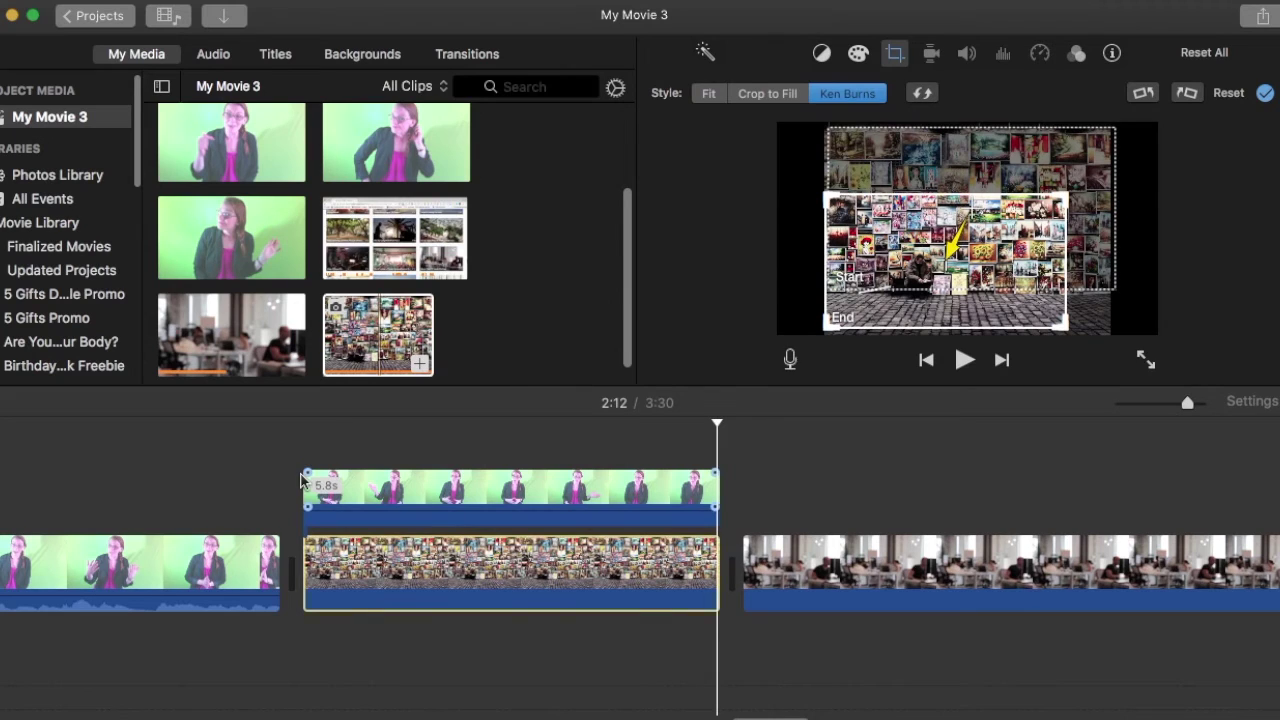
pyautogui.click(296, 479)
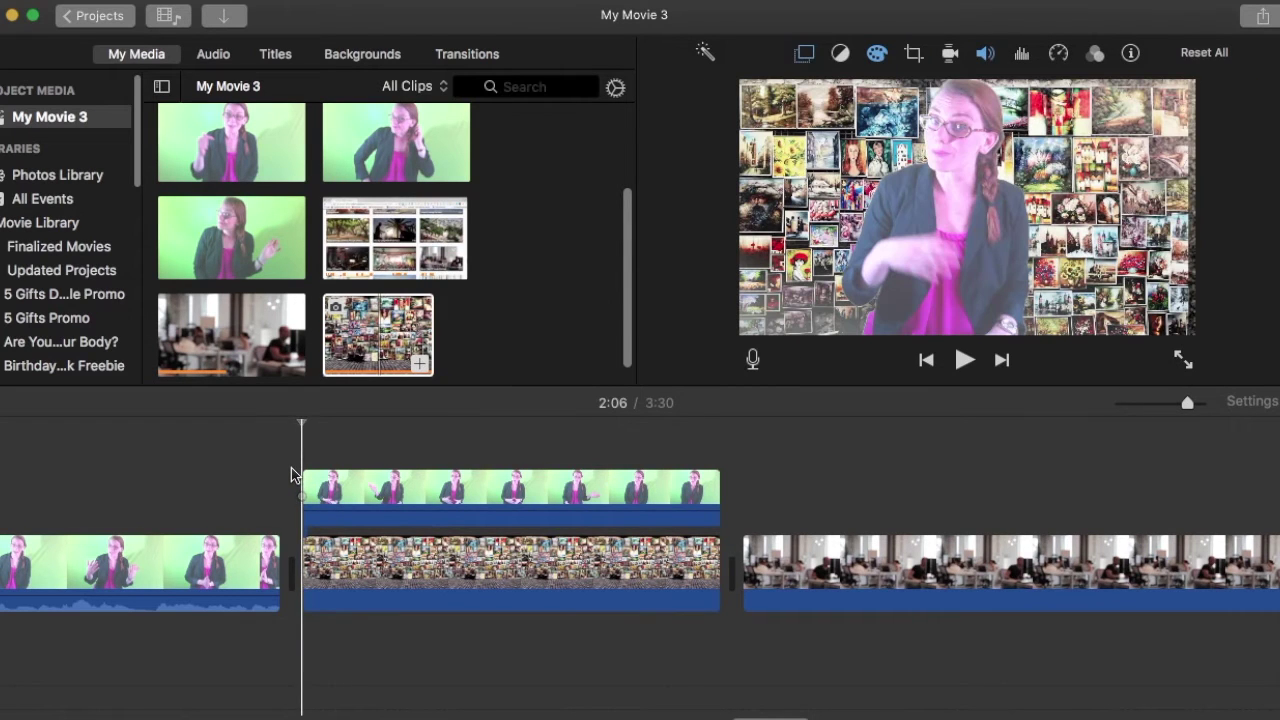
pyautogui.press('space')
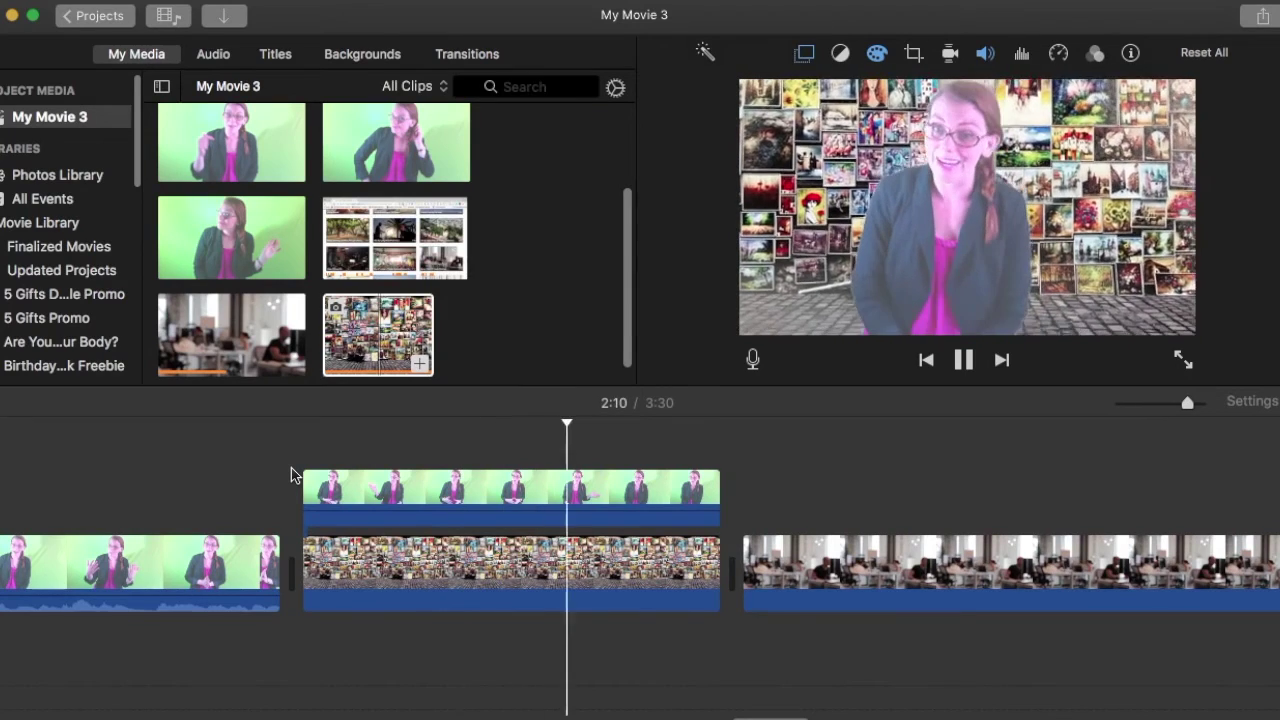
pyautogui.click(292, 465)
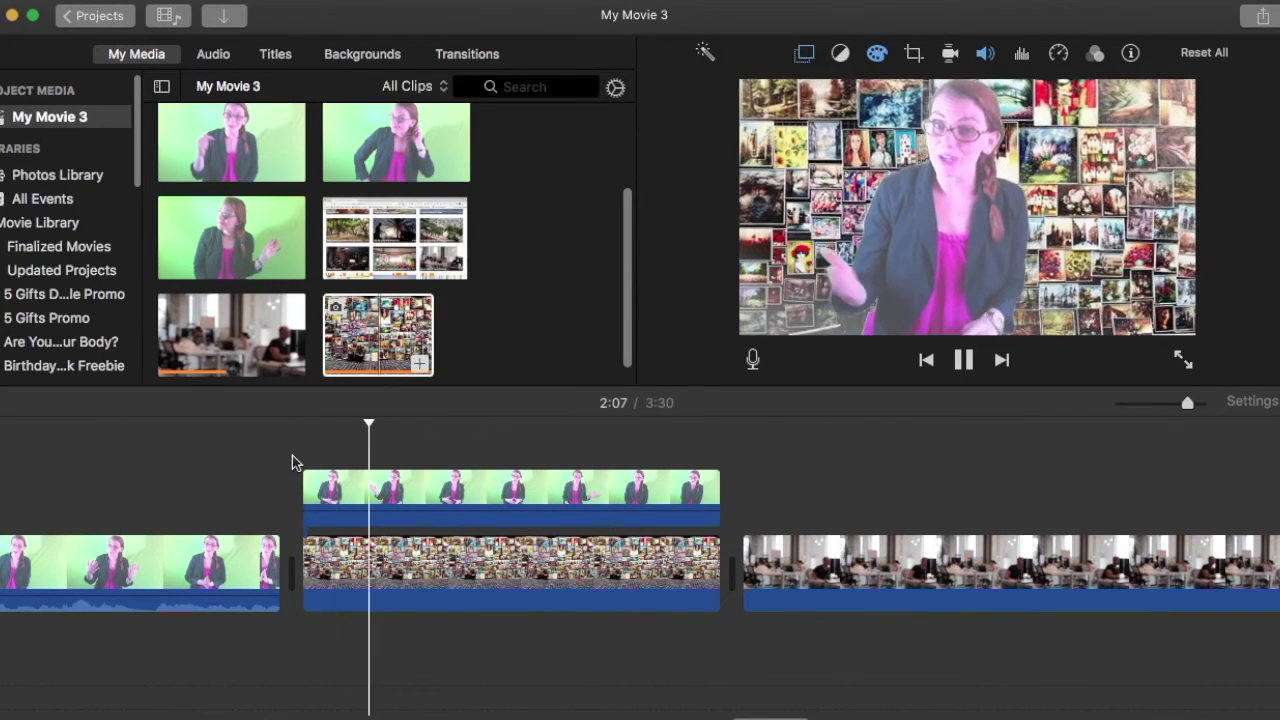